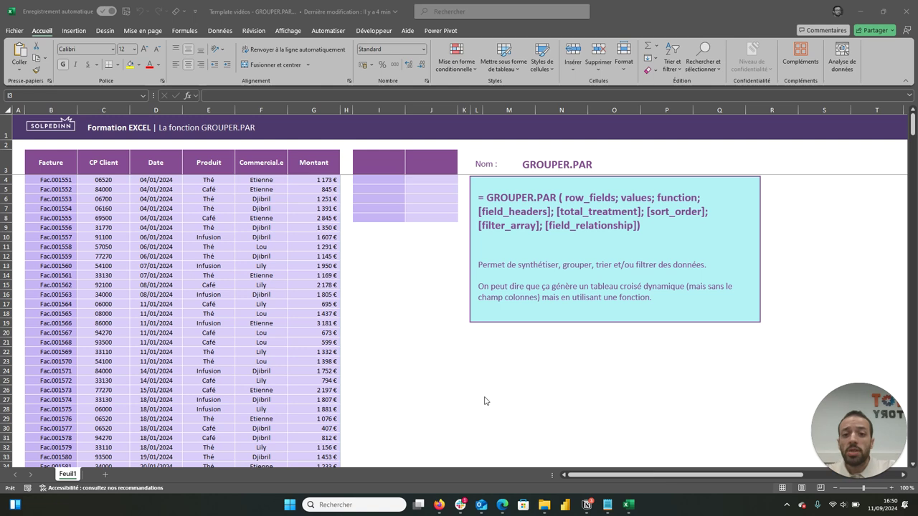
In I3, begin =GROUPER.PAR( with the whole Produit column, header included, followed by a ; separator
left_click(386, 167)
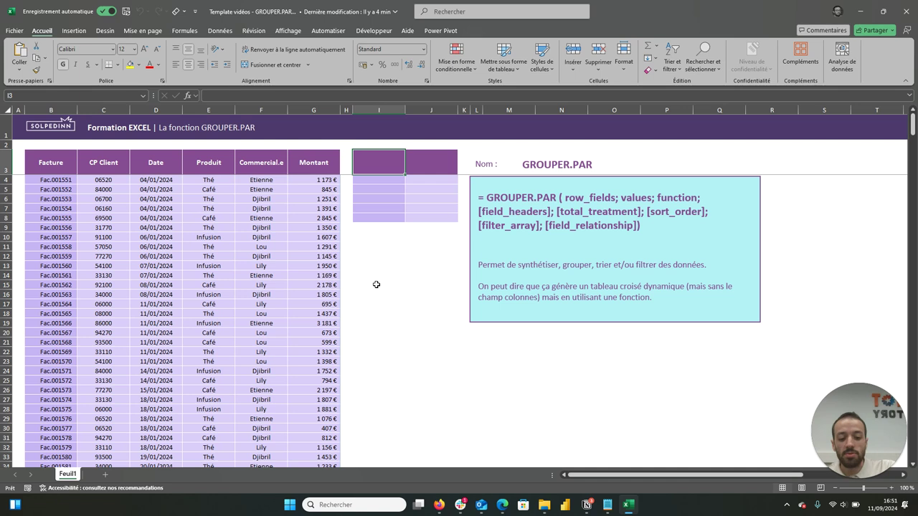
type("=G")
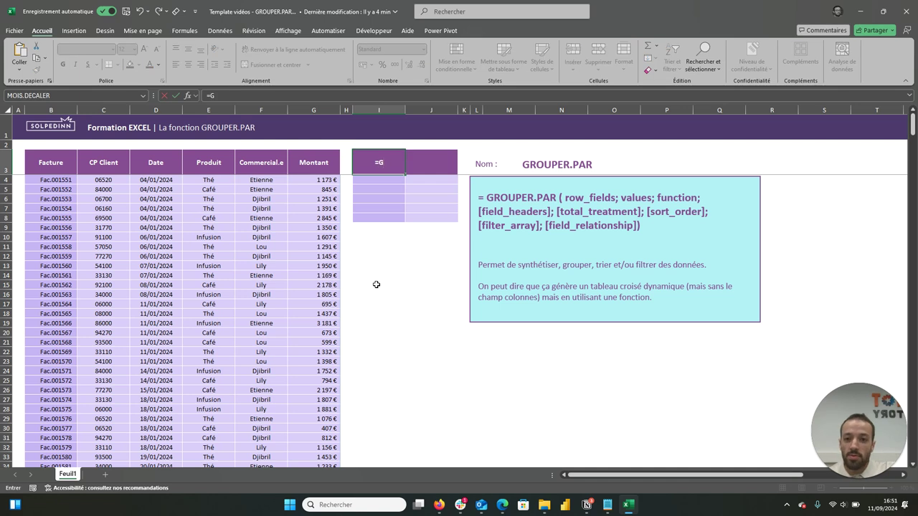
type("ROUP")
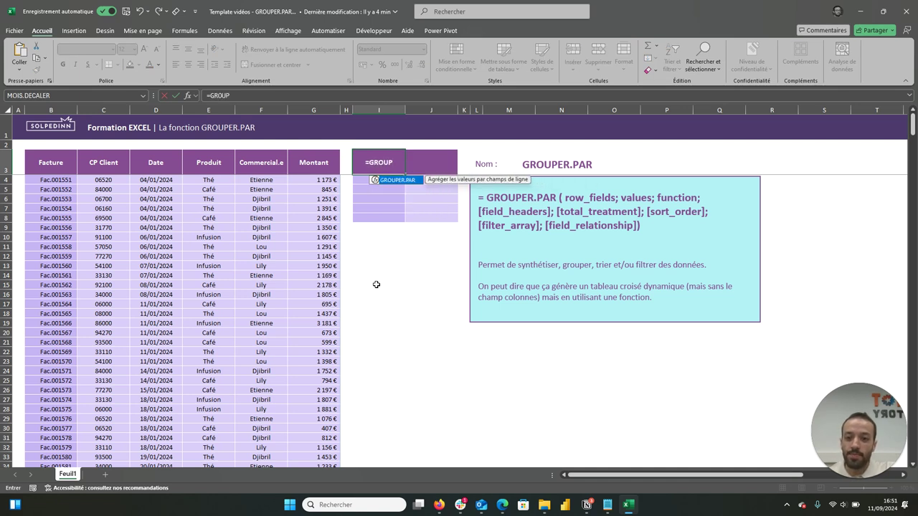
type("ER.PA")
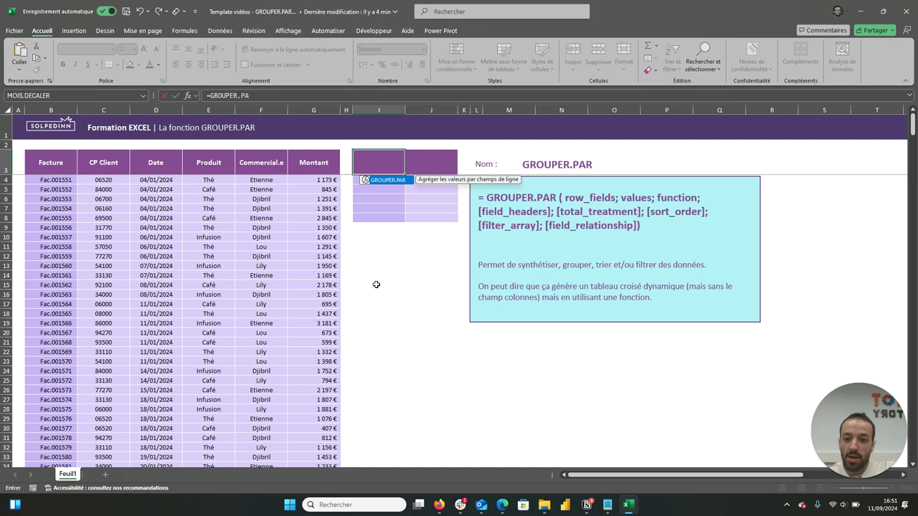
type("R(")
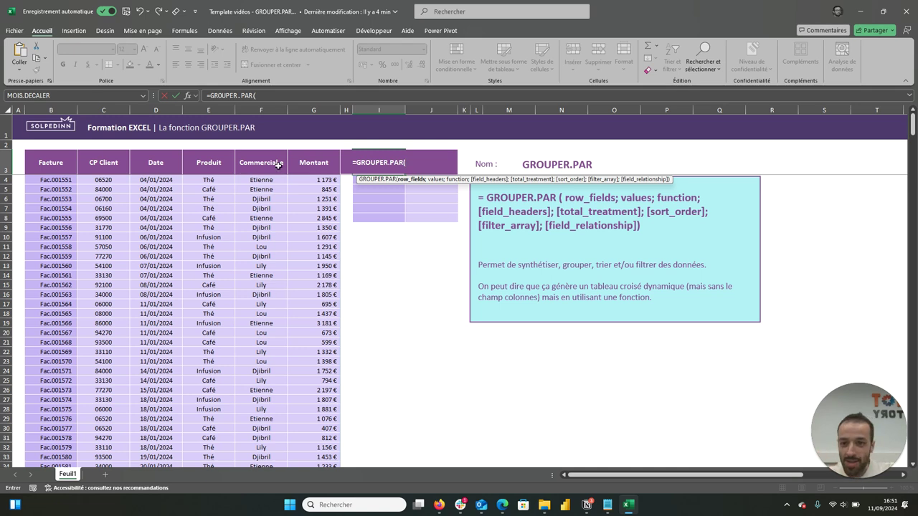
left_click(210, 162)
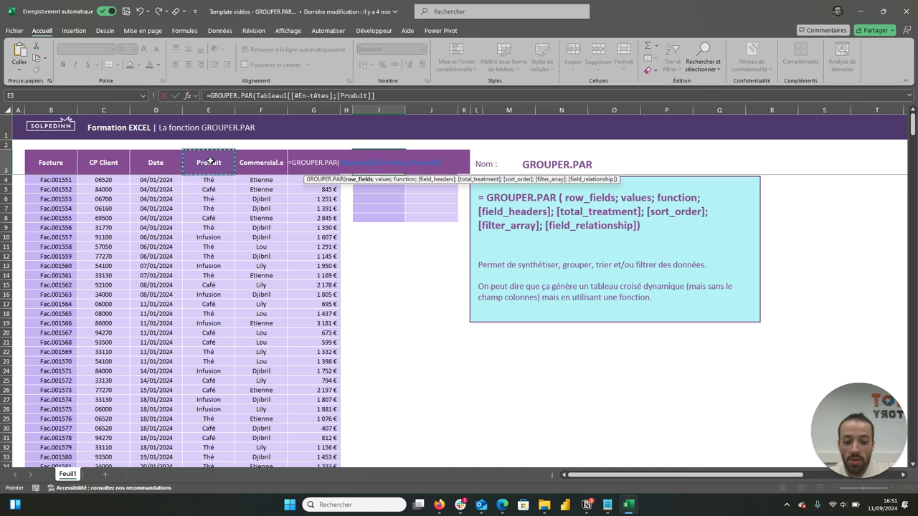
key("ctrl+shift+Down")
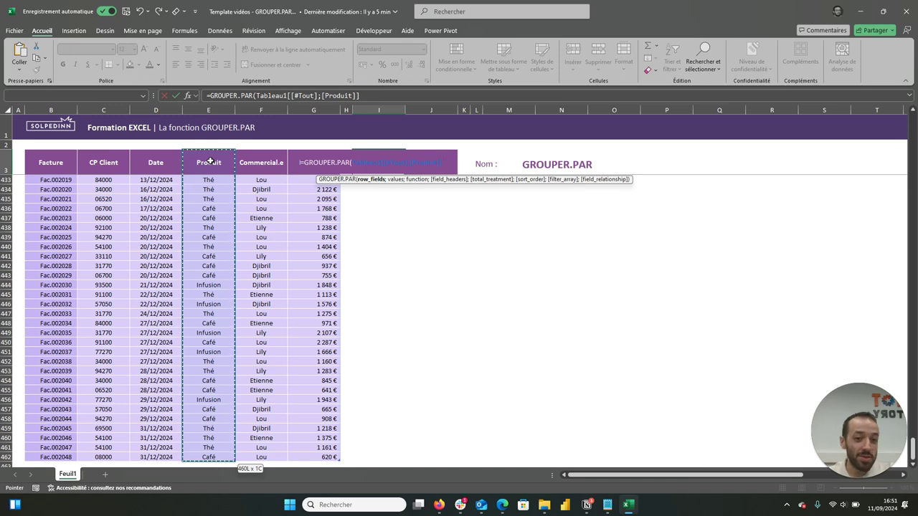
type(";")
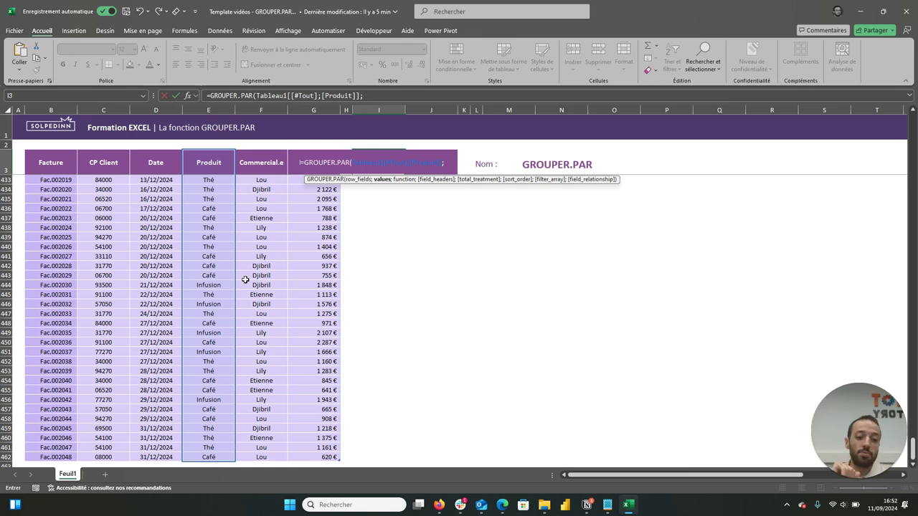
Finish the formula with the whole Montant column and SOMME, spilling product totals and a 617 304 € grand total
scroll(428, 303, "up", 18)
scroll(426, 302, "up", 18)
scroll(424, 302, "up", 18)
scroll(424, 302, "up", 20)
scroll(424, 302, "up", 20)
scroll(424, 302, "up", 20)
scroll(424, 302, "up", 20)
scroll(424, 302, "up", 8)
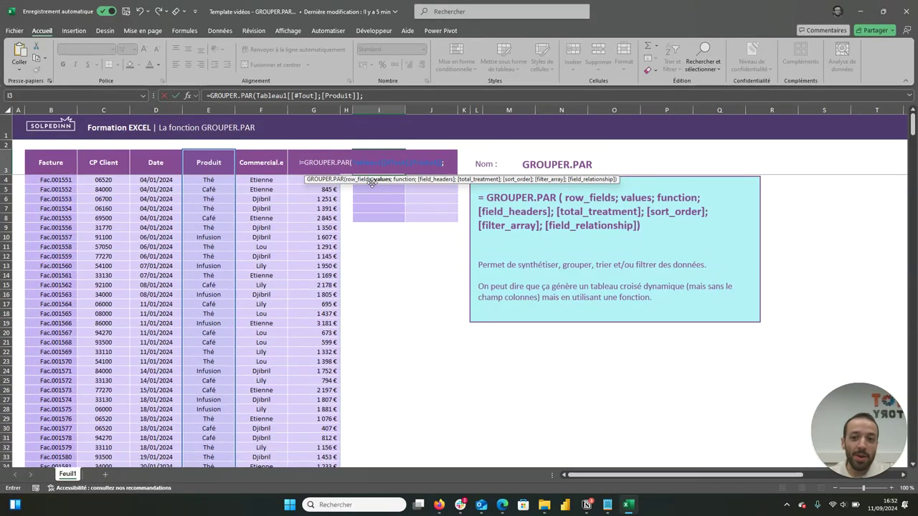
left_click(292, 172)
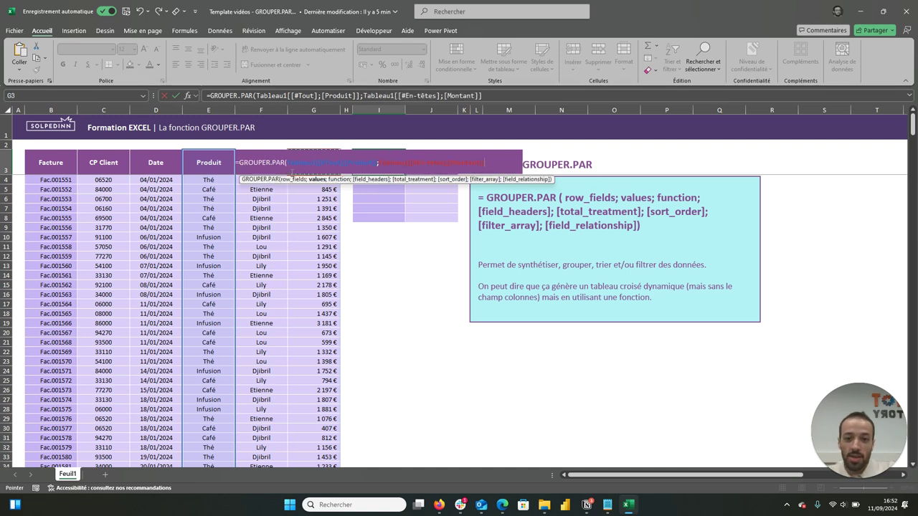
key("ctrl+shift+Down")
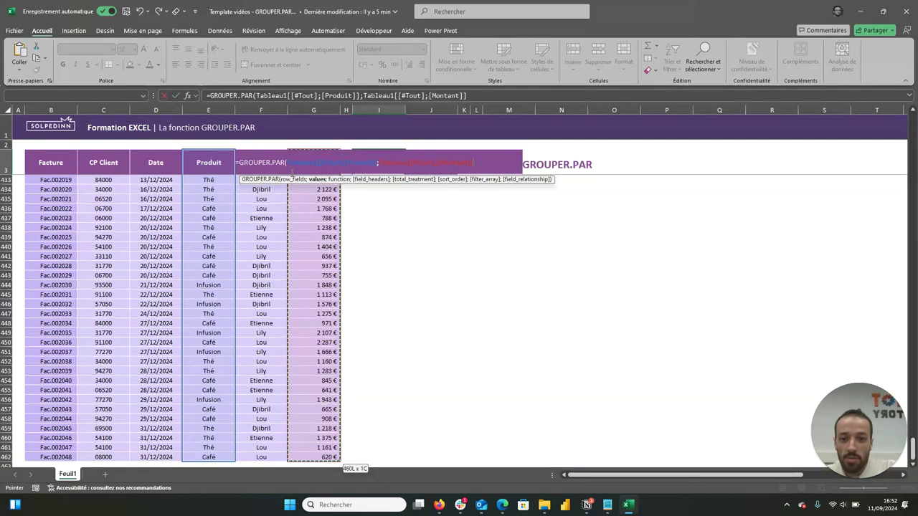
type(";")
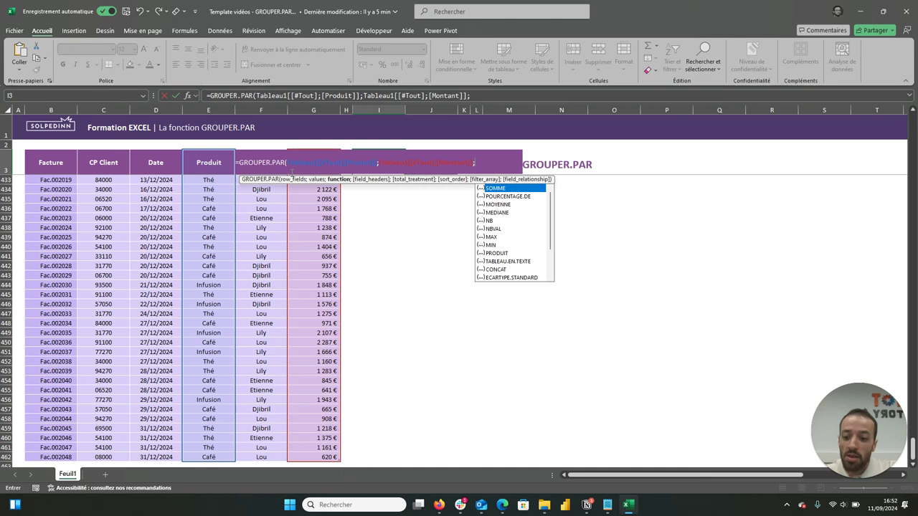
type("SOMME)")
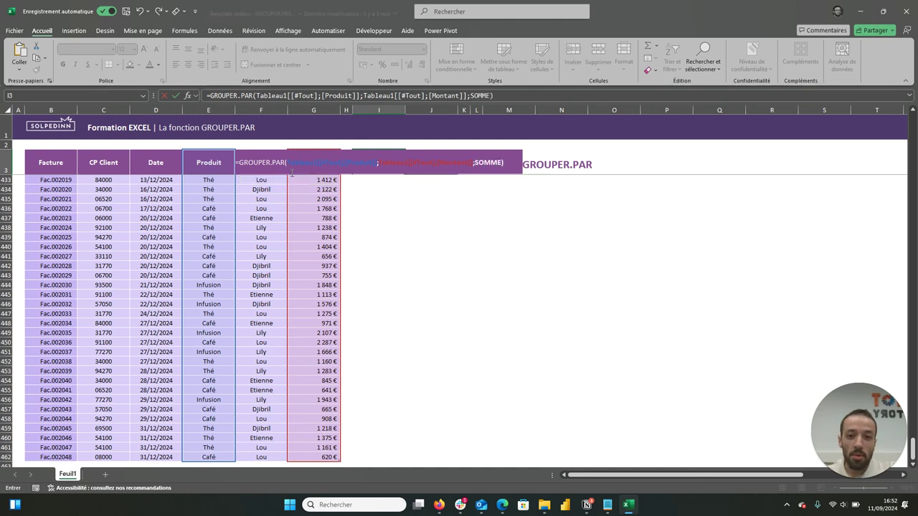
key("Return")
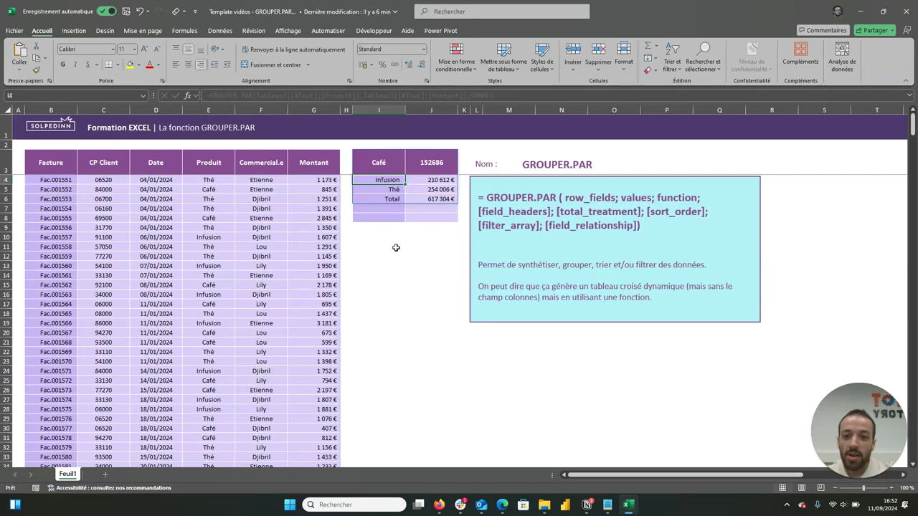
left_click(394, 162)
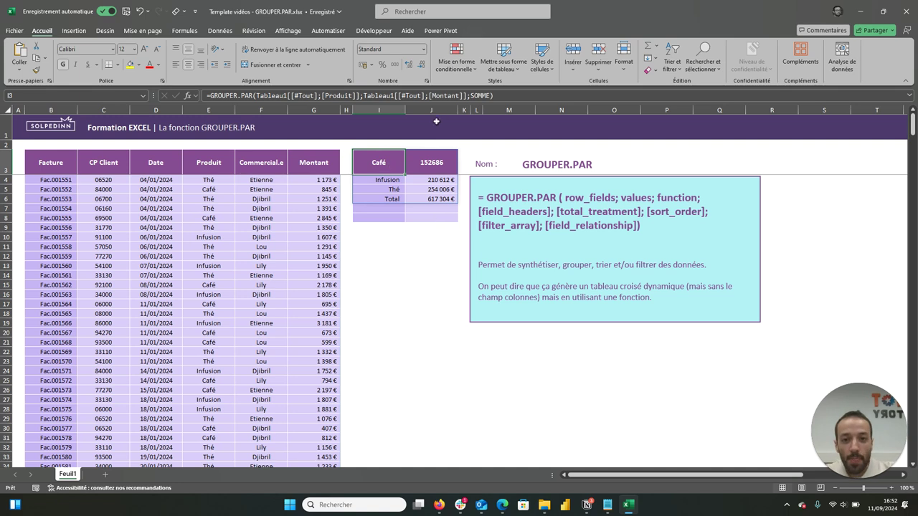
Insert an empty ; argument after SOMME in I3 and highlight the function's description text
double_click(391, 166)
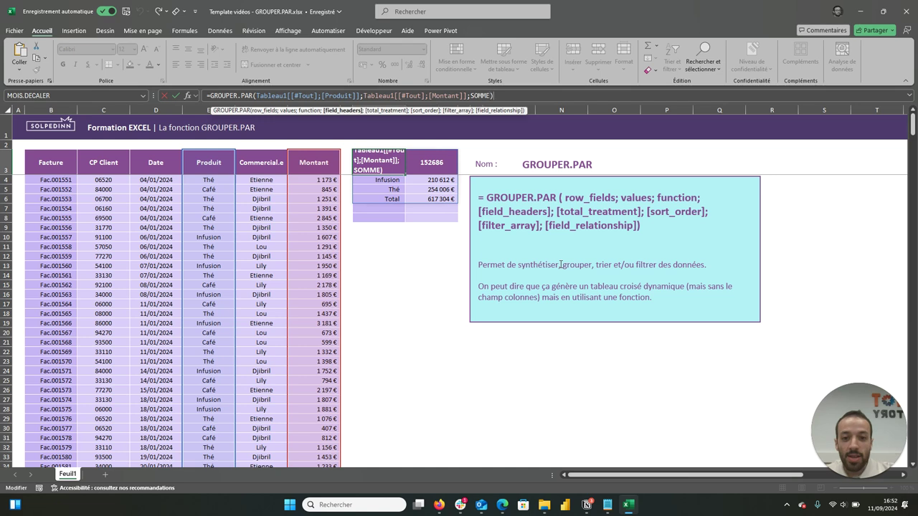
type(";")
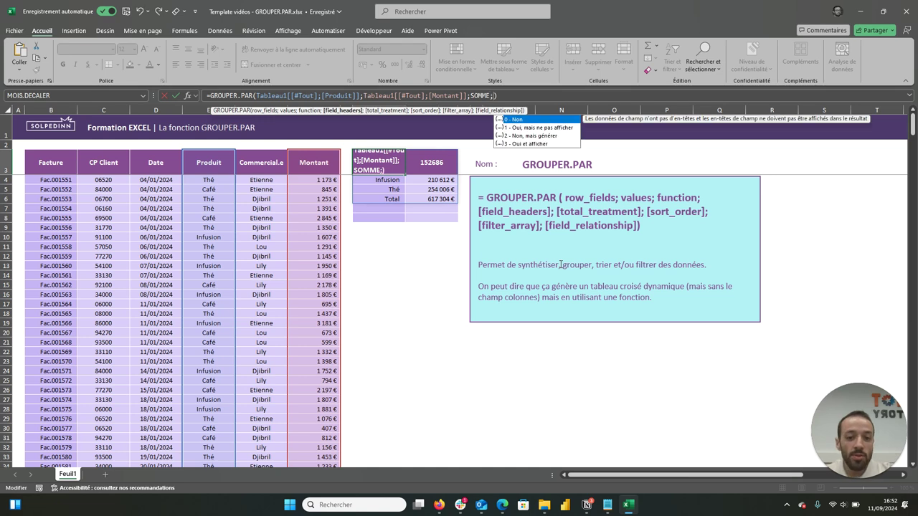
left_click(561, 265)
left_click_drag(561, 265, 478, 264)
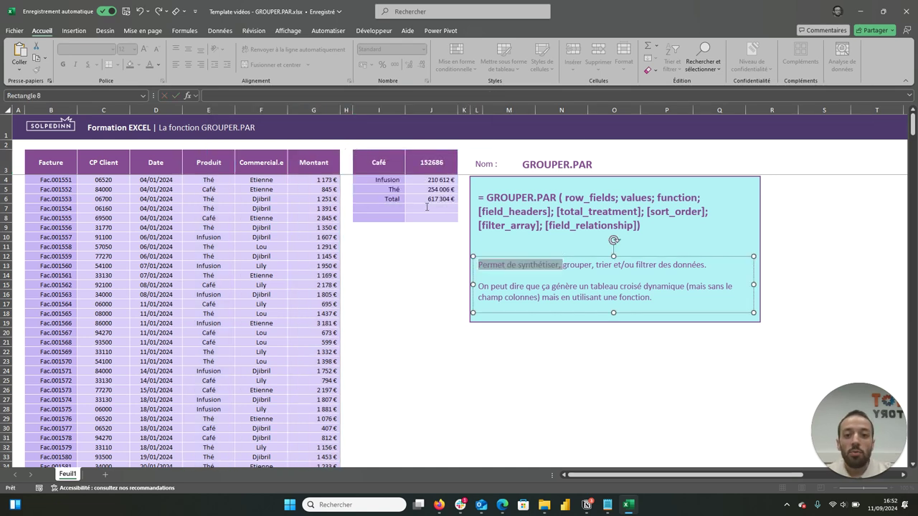
left_click_drag(400, 186, 404, 301)
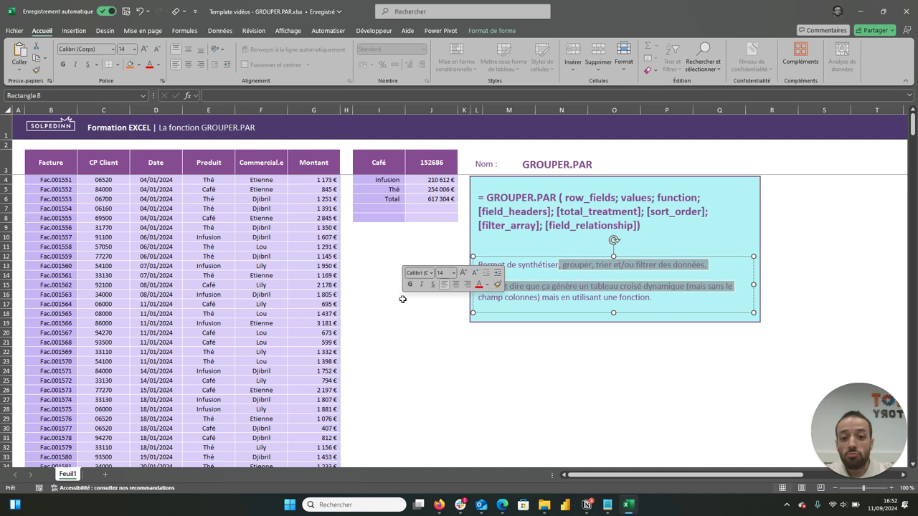
left_click(376, 291)
left_click(388, 159)
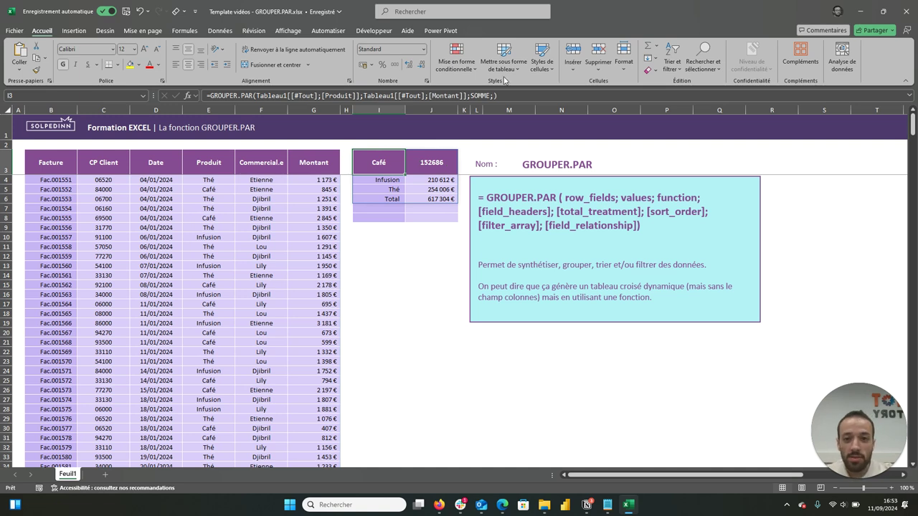
Set the headers argument to 3 to show Produit/Montant headers, then add another ; for totals
left_click(506, 97)
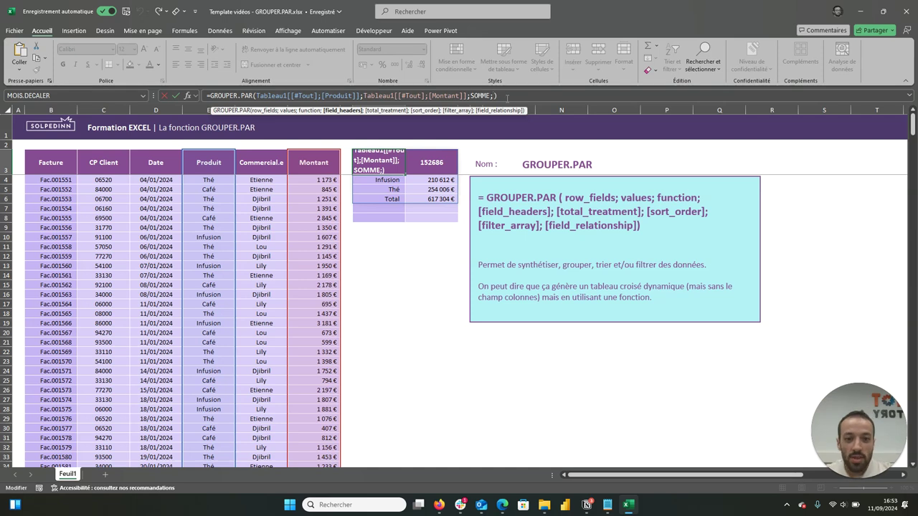
type("2")
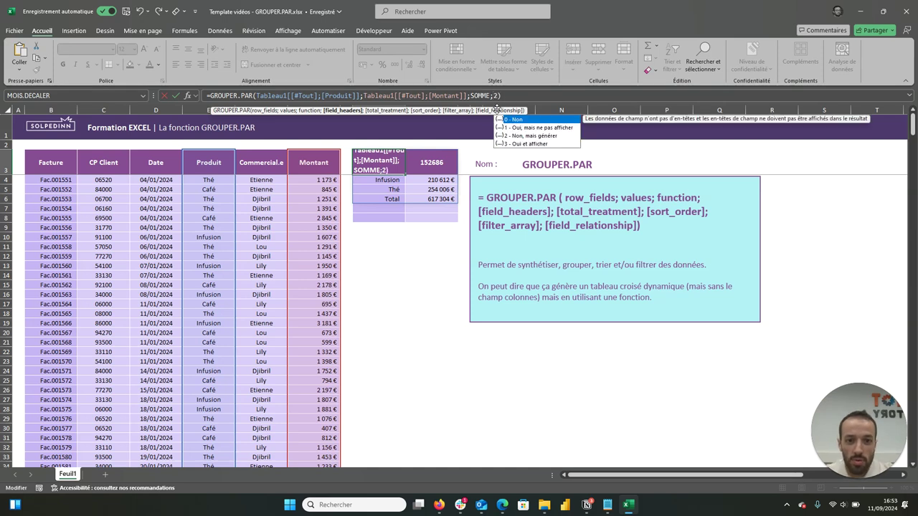
key("BackSpace")
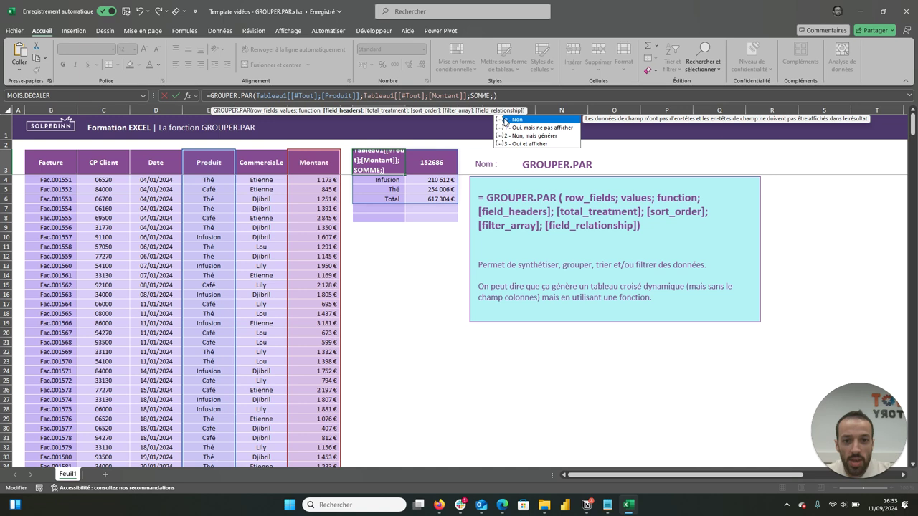
type("3")
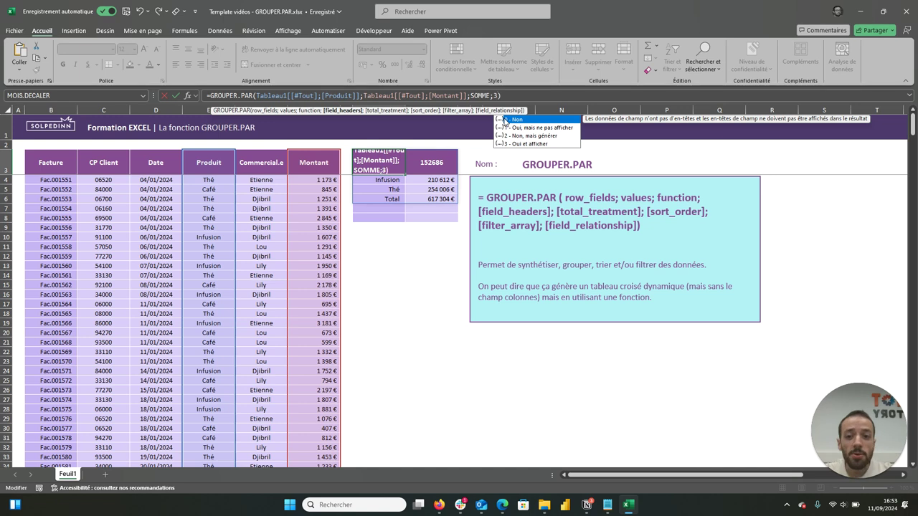
key("Return")
key("Up")
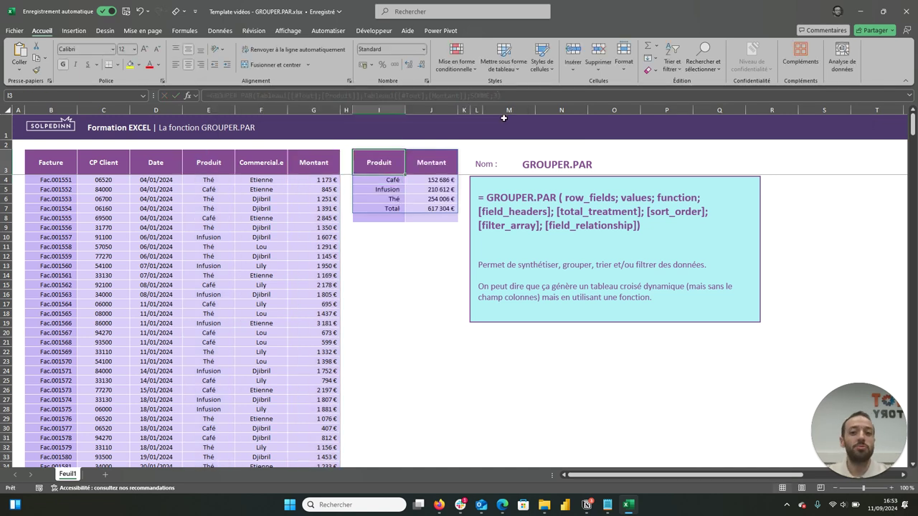
key("Right")
key("Left")
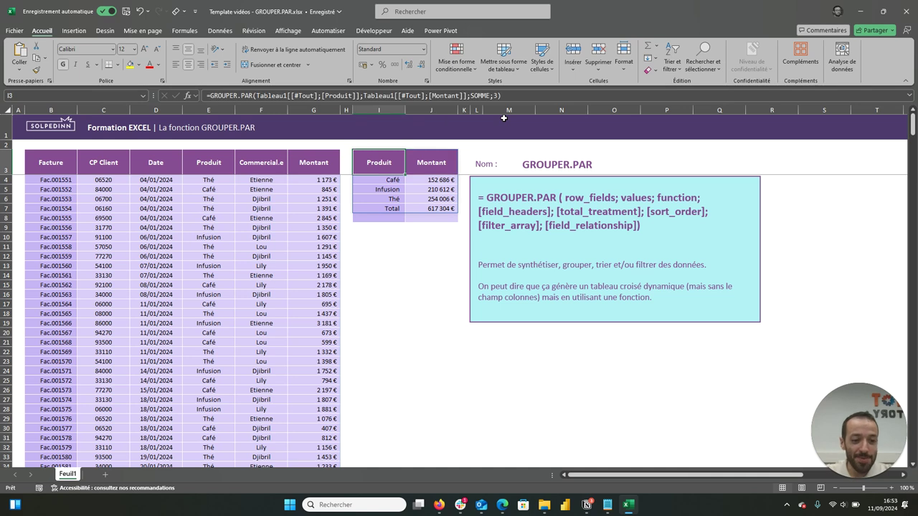
key("F2")
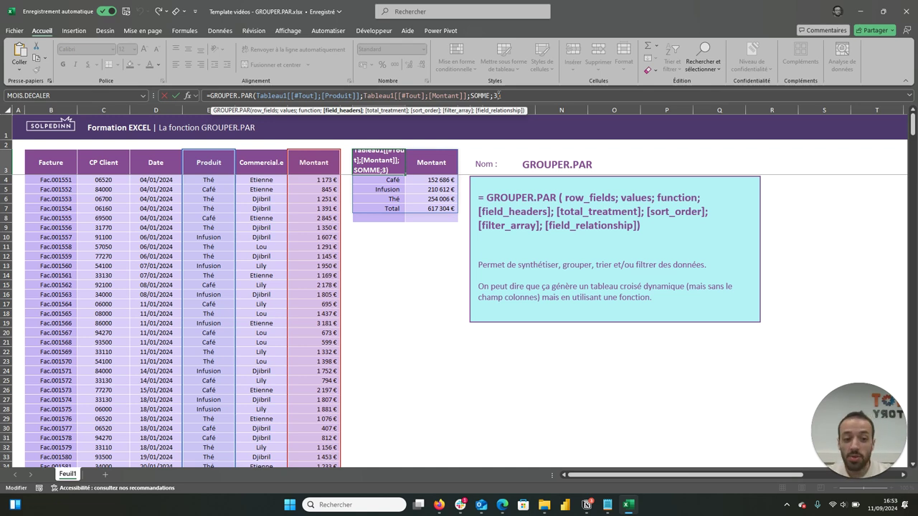
type(";")
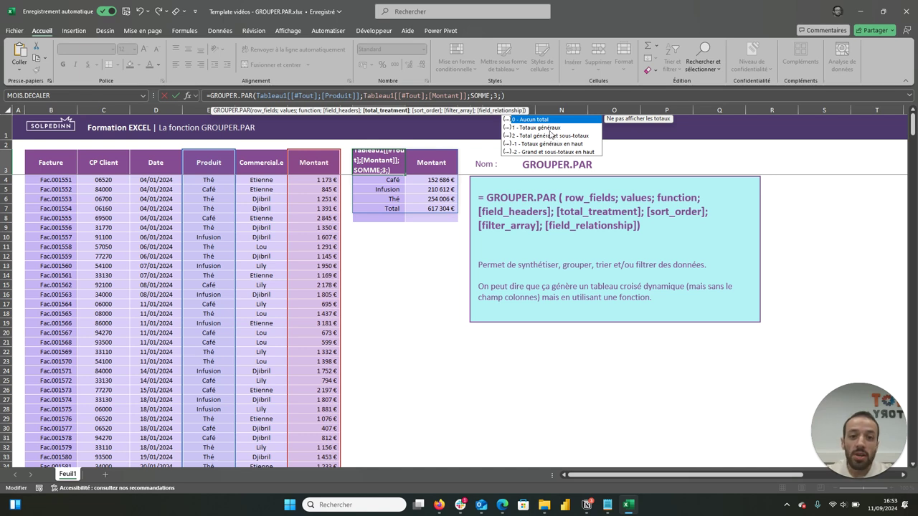
Try total_treatment 0 (no totals), then 1 (grand total) on the Produit summary
double_click(550, 121)
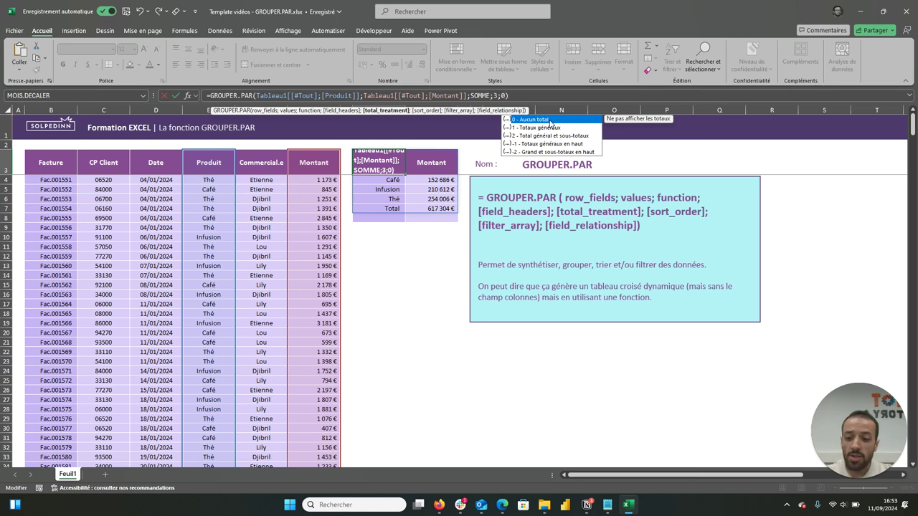
key("ctrl+Return")
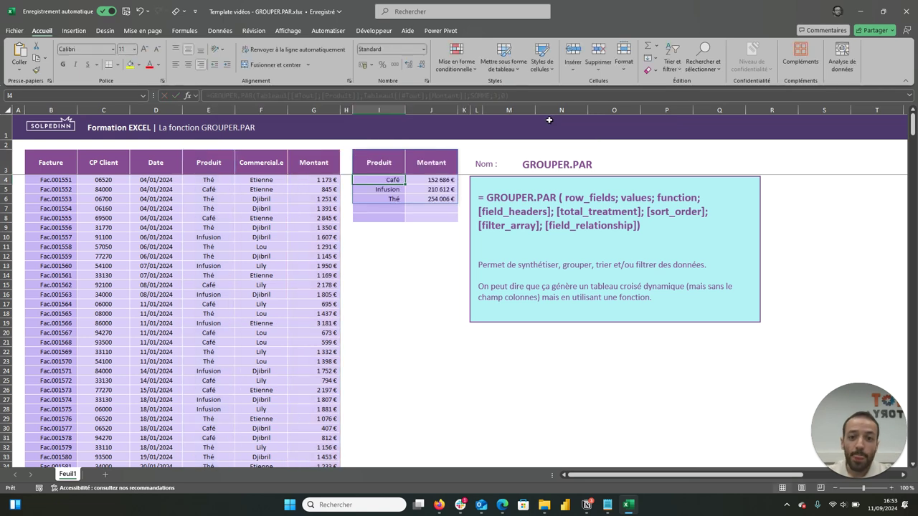
left_click(391, 171)
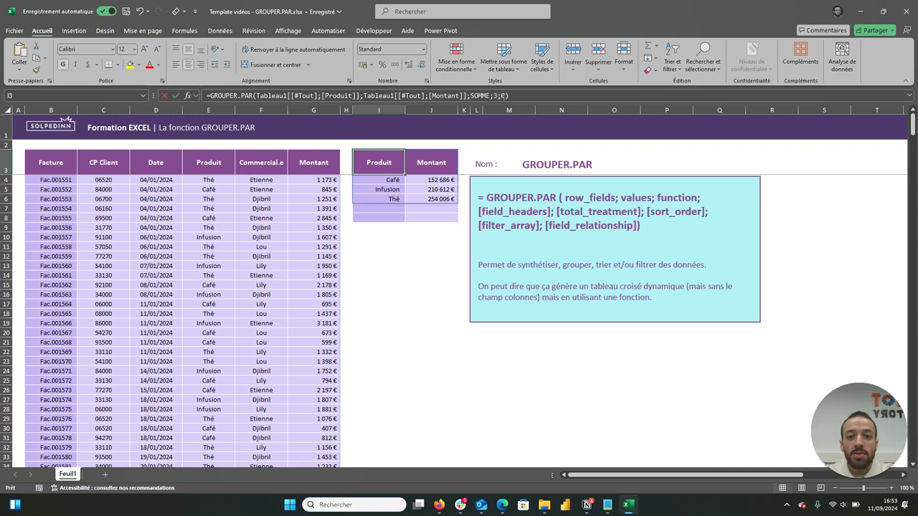
left_click(506, 95)
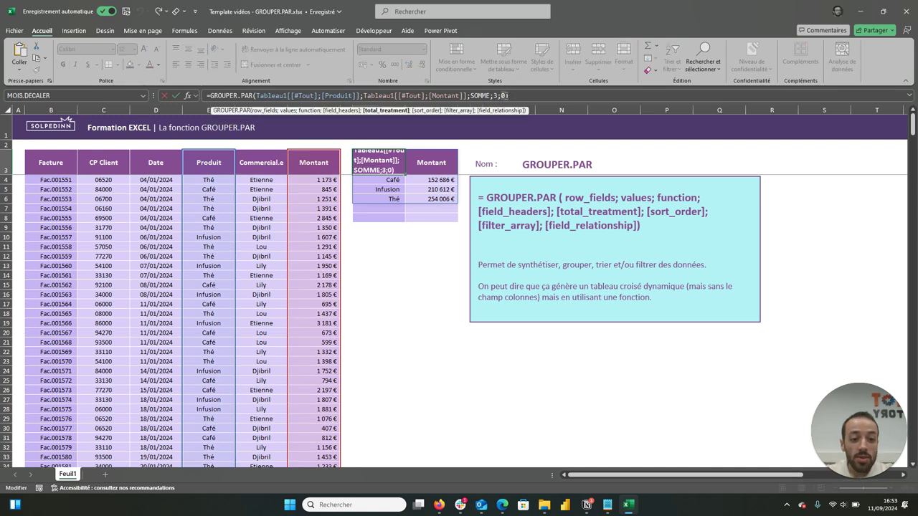
key("BackSpace")
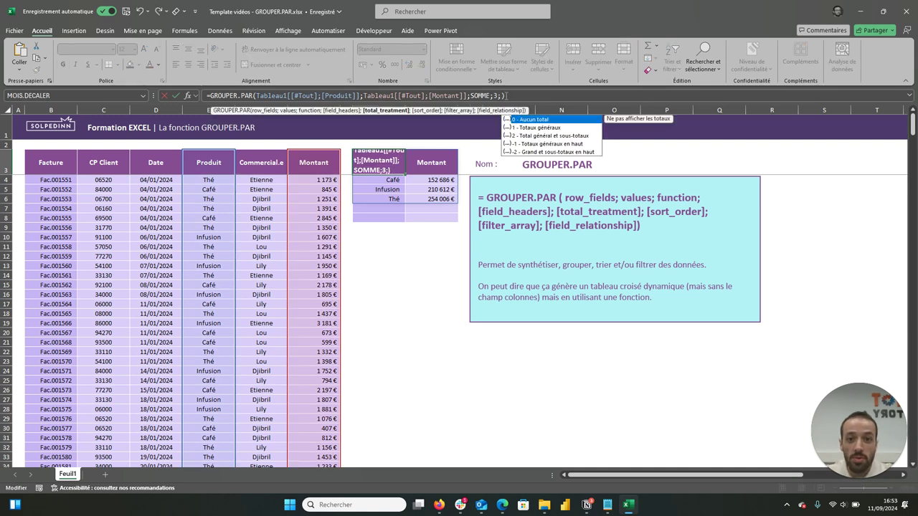
double_click(554, 127)
key("ctrl+Return")
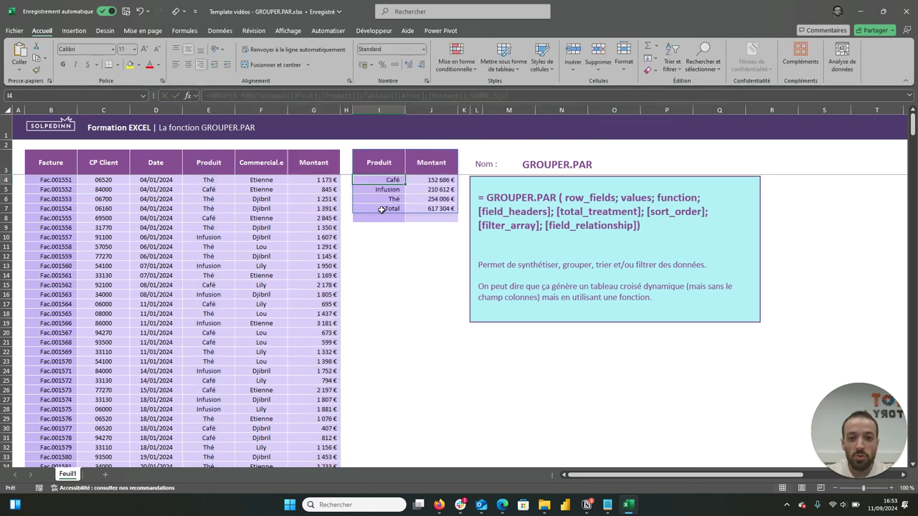
Try total_treatment 2 (subtotals, giving #VALEUR!), revert to 1 and add a ; for sort order
double_click(384, 167)
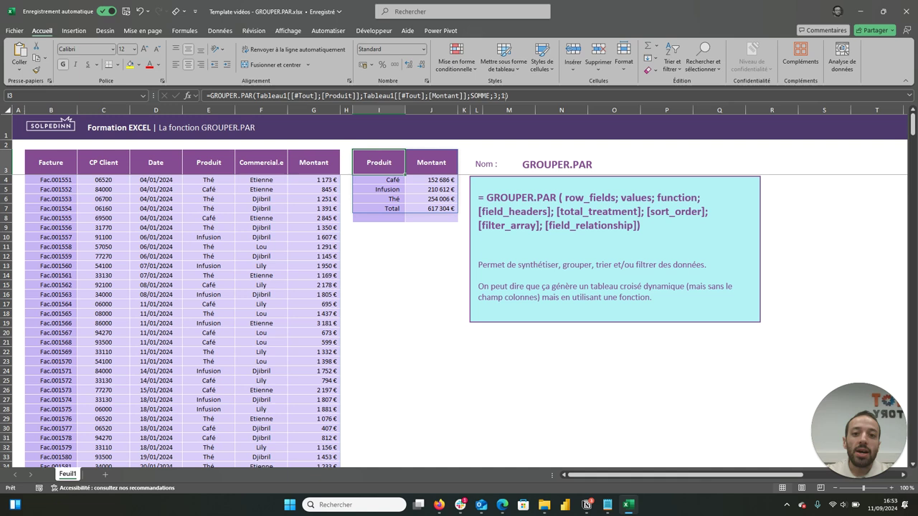
key("BackSpace")
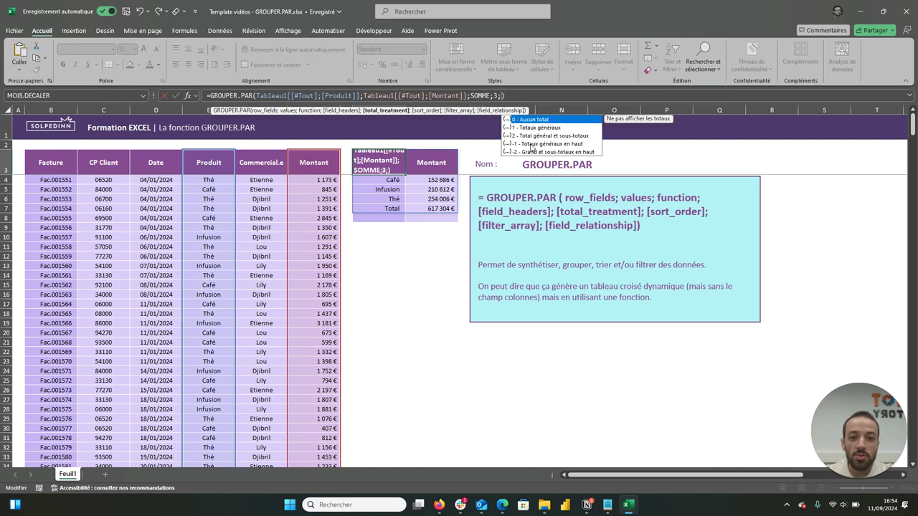
double_click(529, 136)
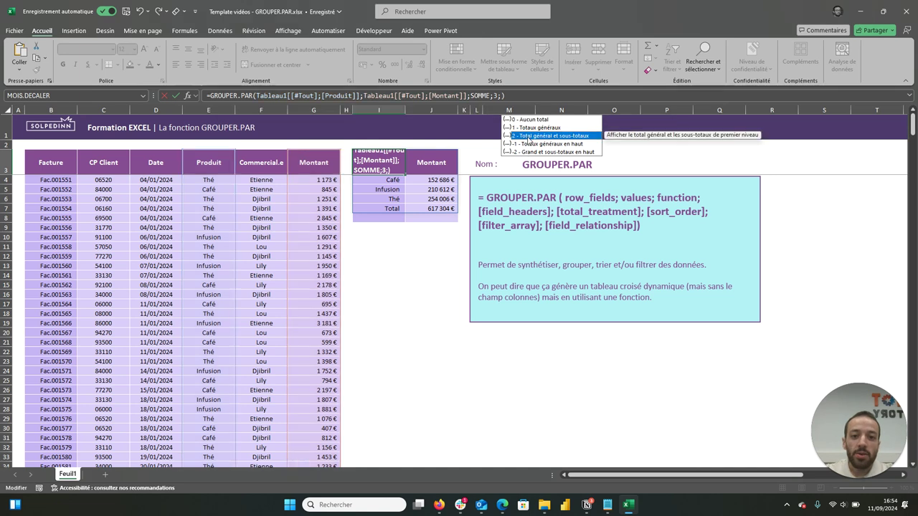
key("Return")
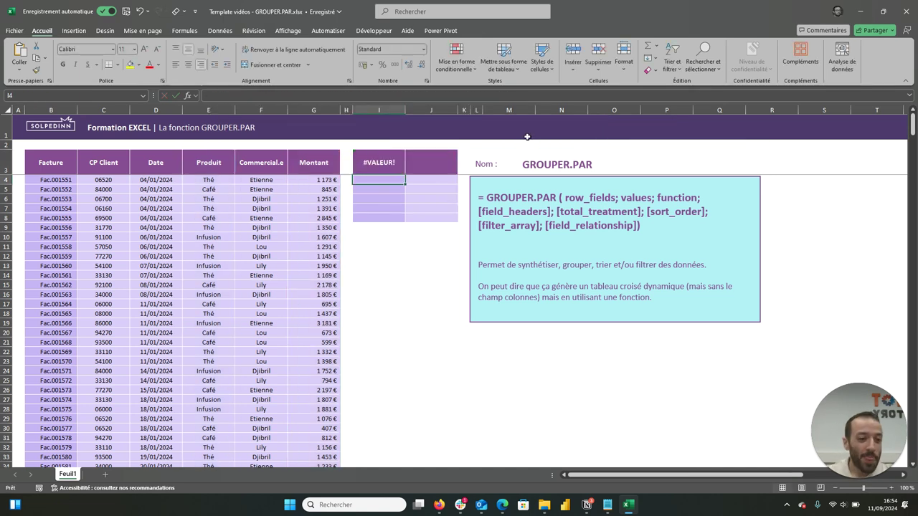
key("Up")
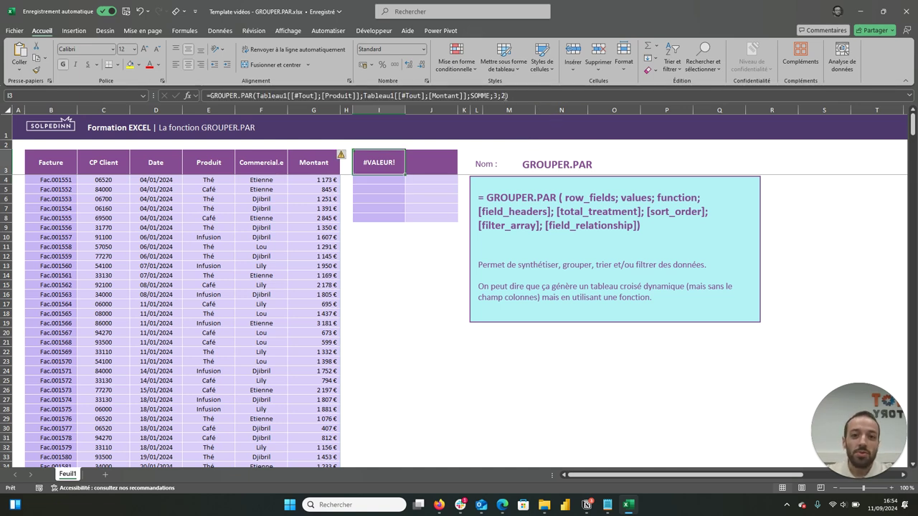
left_click(506, 95)
key("BackSpace")
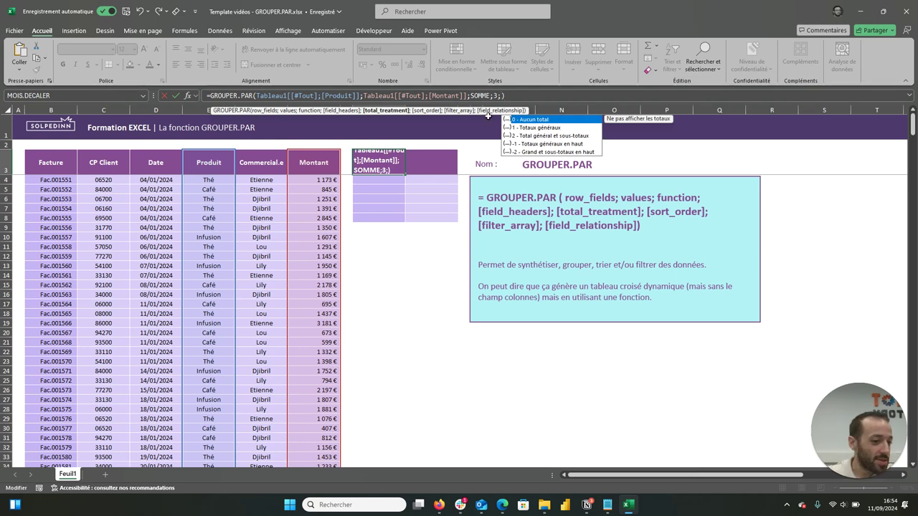
double_click(543, 126)
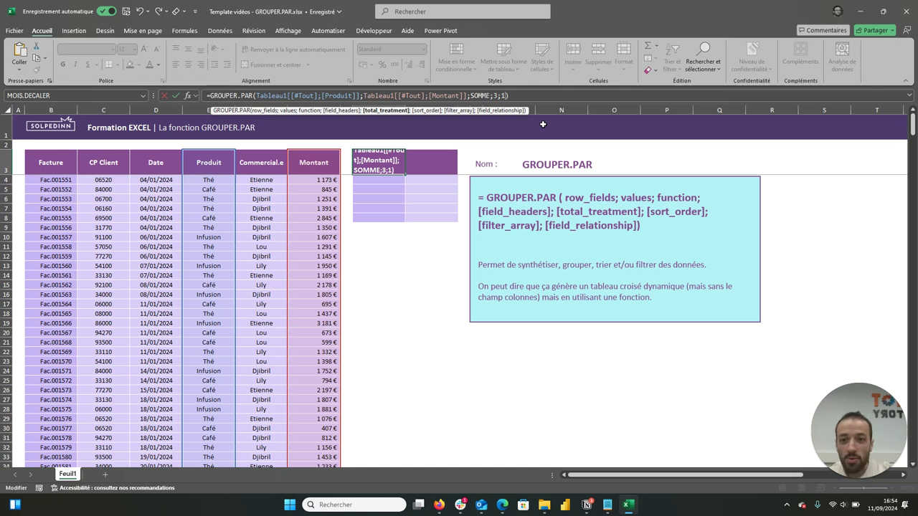
type(";")
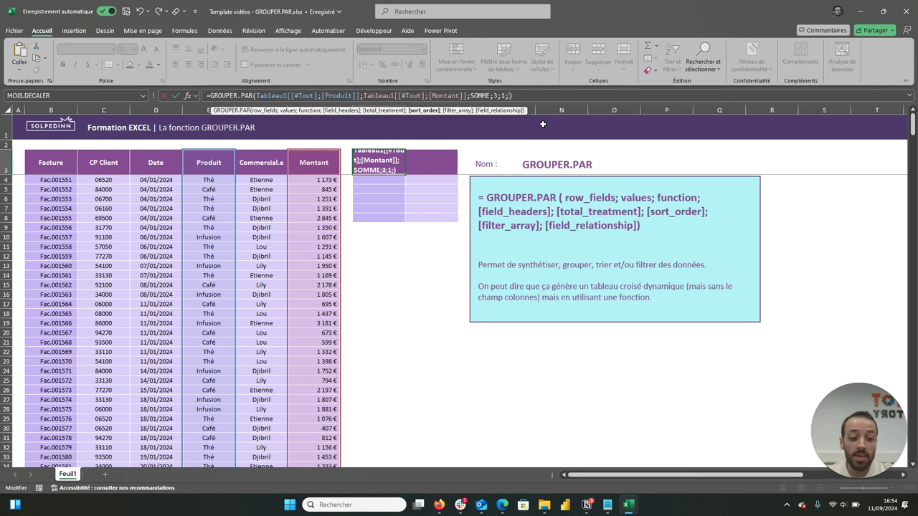
Set sort_order to 1, listing Café, Infusion, Thé ascending, and check the sorted rows
type("1")
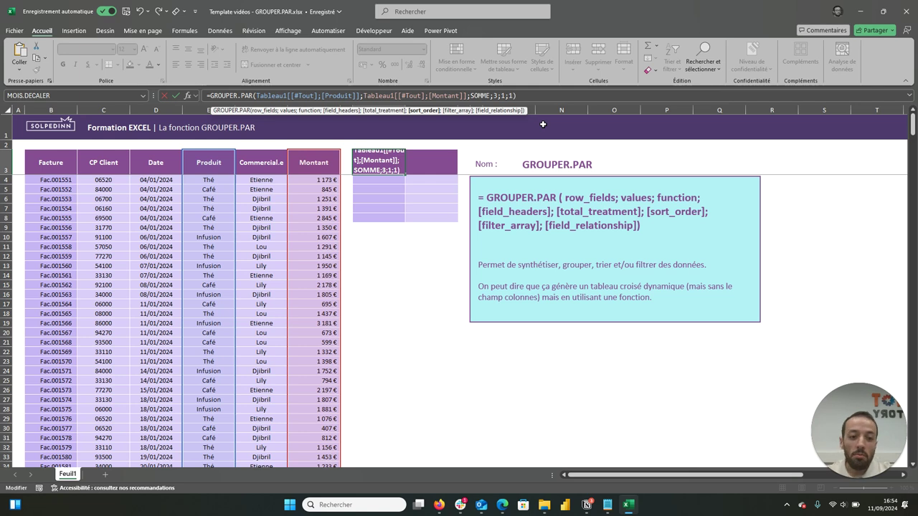
key("Return")
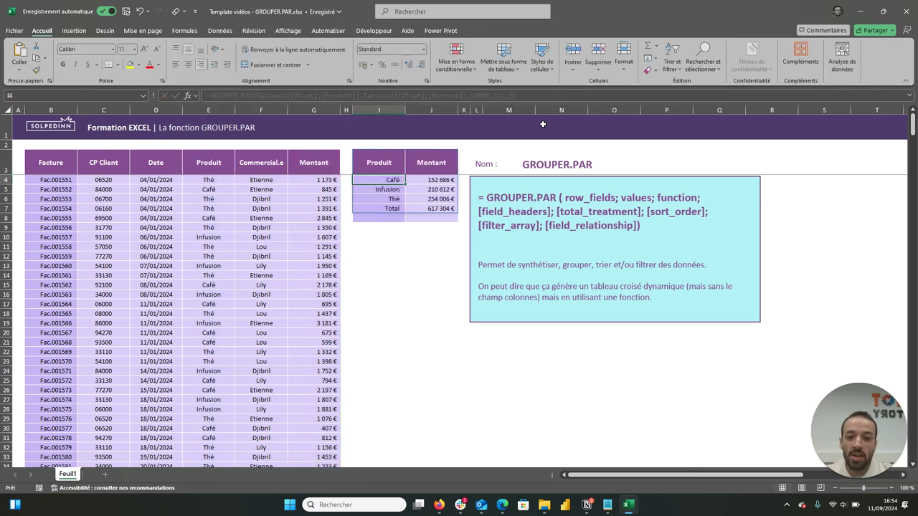
key("Down")
key("Down")
key("Up")
key("Up")
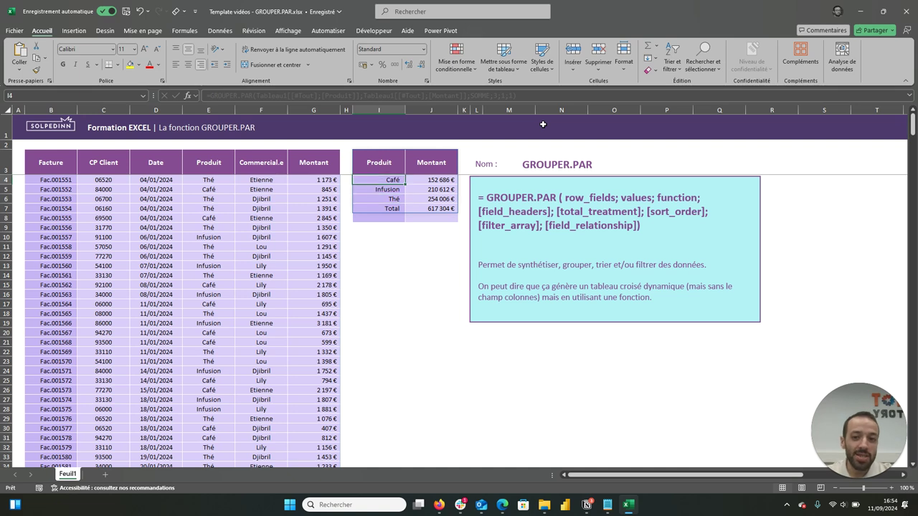
key("Down")
key("Down")
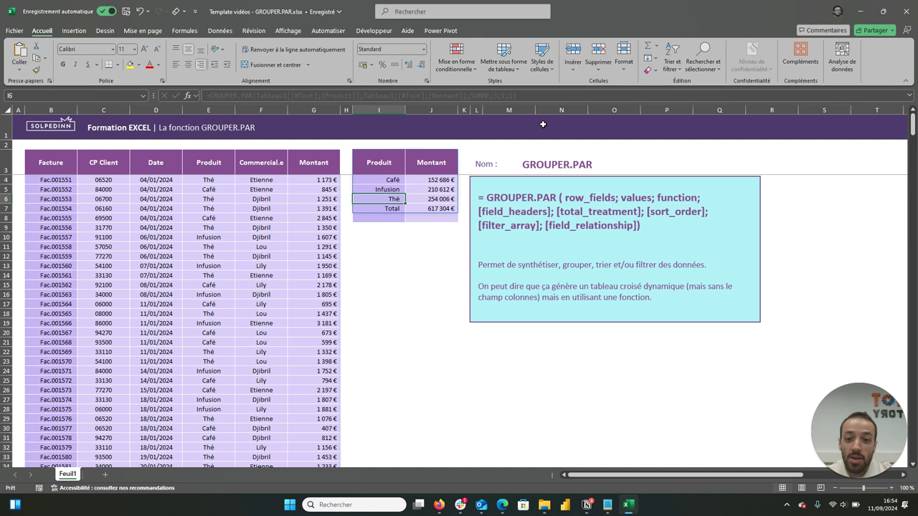
key("Right")
key("Up")
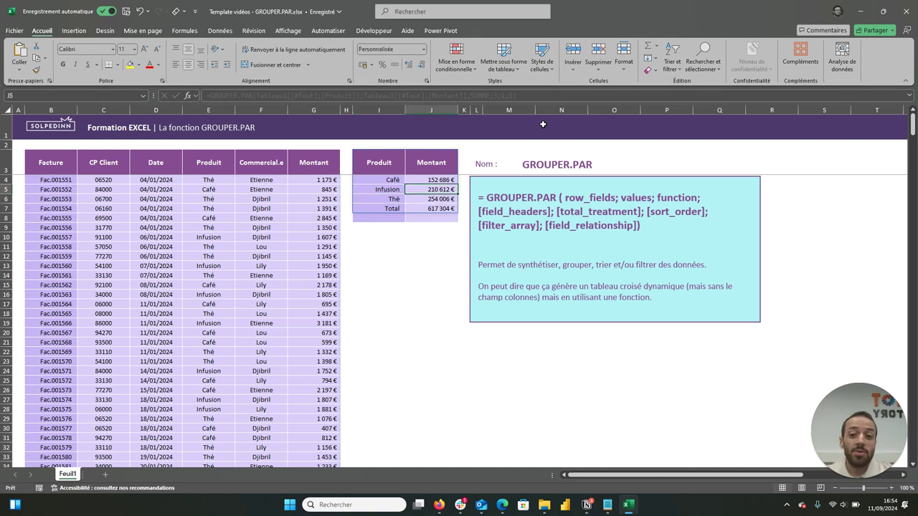
key("Down")
key("Left")
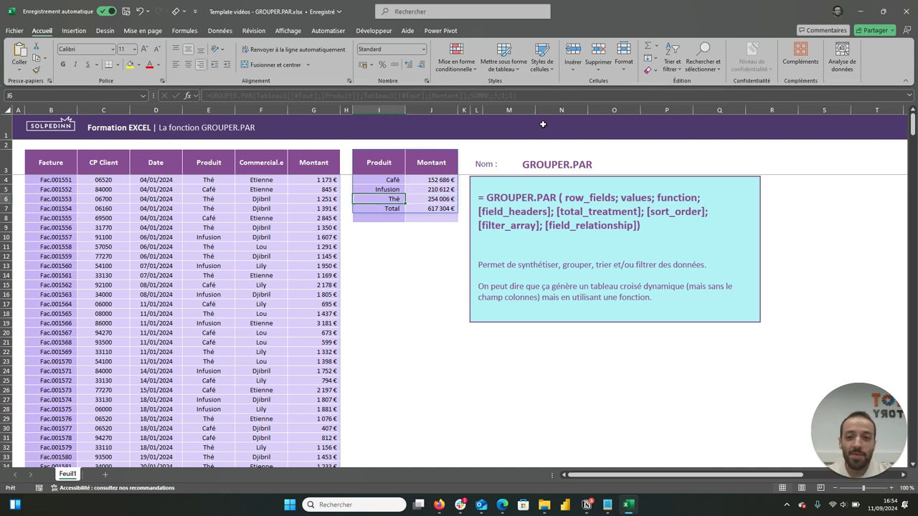
key("Up")
key("Up")
key("Up")
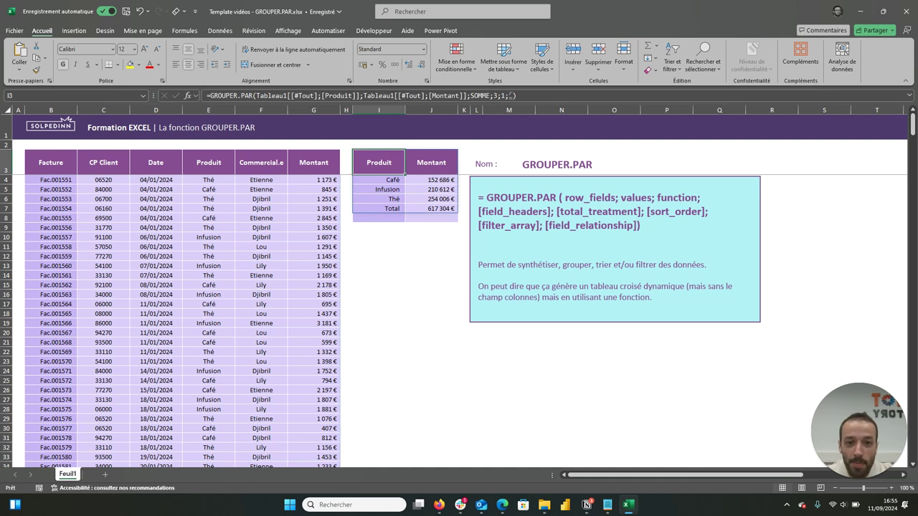
left_click(508, 95)
Change the sort value to -1 so products list Thé, Infusion, Café, and check J4:J6's sum
type("-")
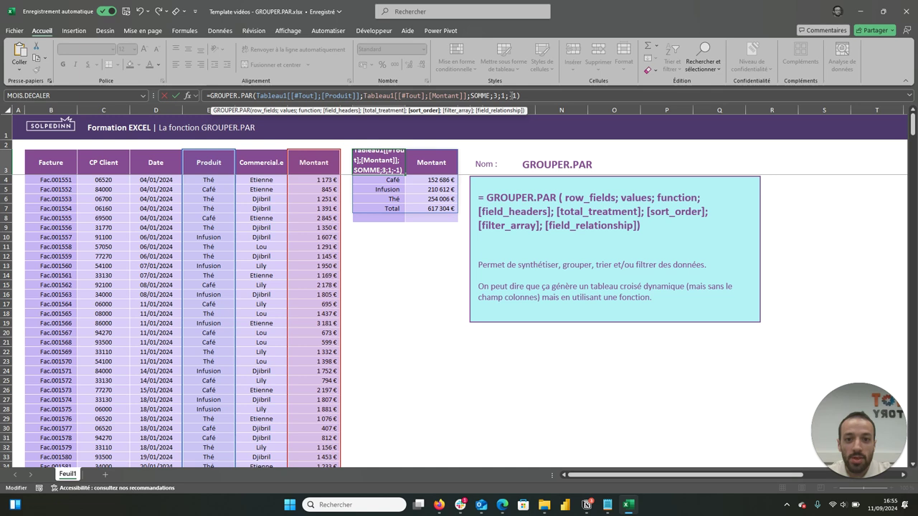
key("Return")
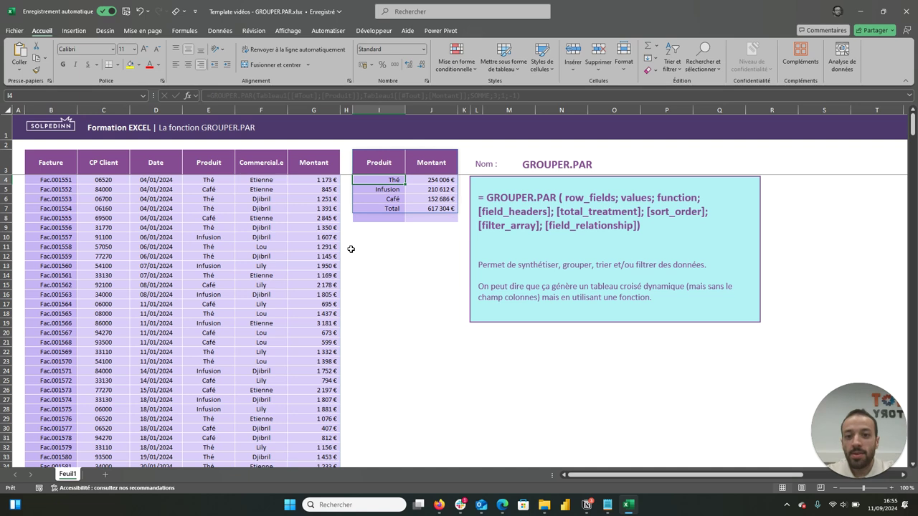
left_click(395, 307)
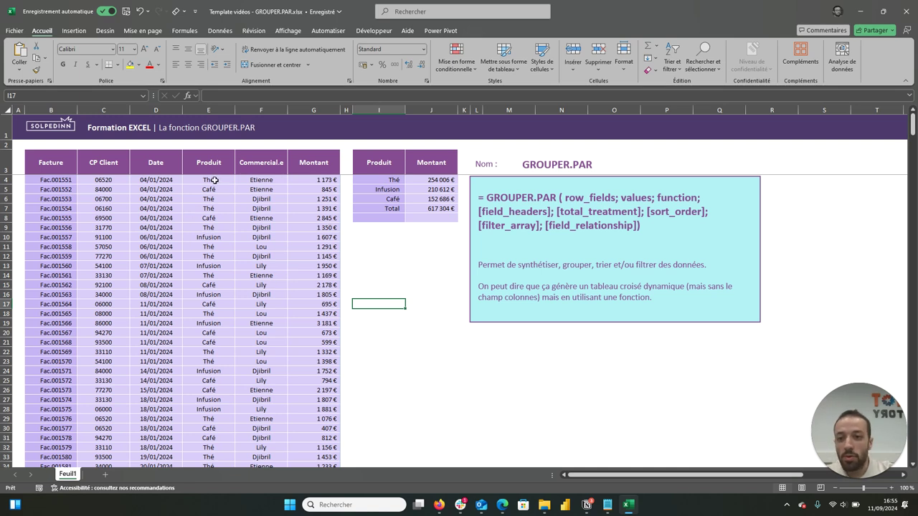
left_click(223, 237)
mouse_move(235, 242)
left_mouse_down()
mouse_move(194, 432)
mouse_move(194, 385)
left_mouse_up()
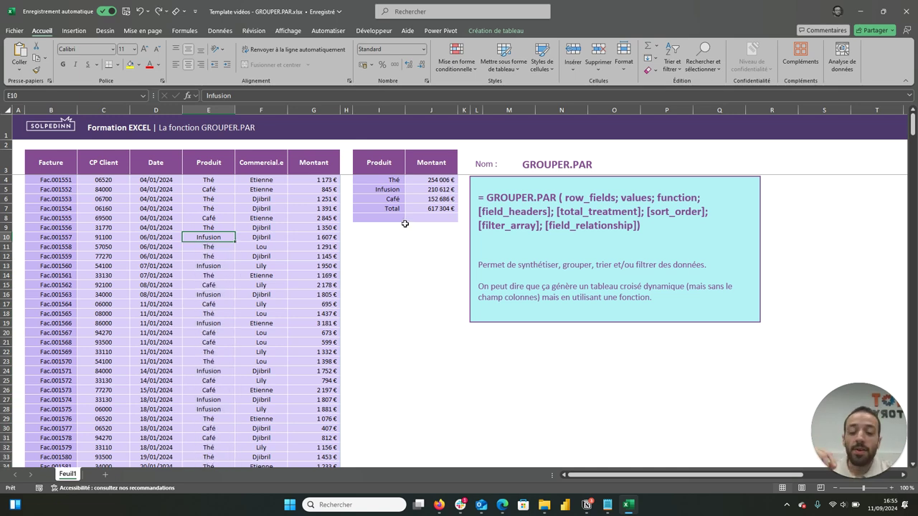
left_click_drag(438, 182, 434, 197)
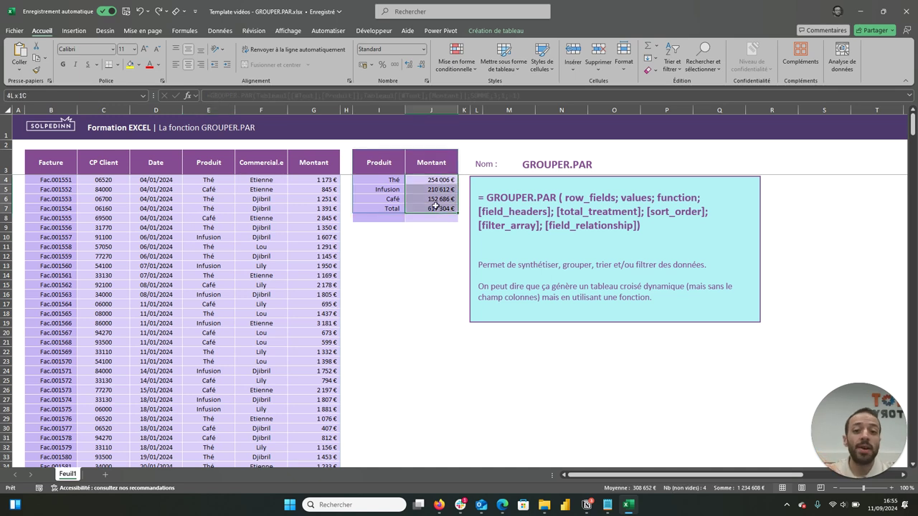
Reopen the I3 formula and delete the minus sign from the sort value
left_click(385, 162)
left_click(513, 96)
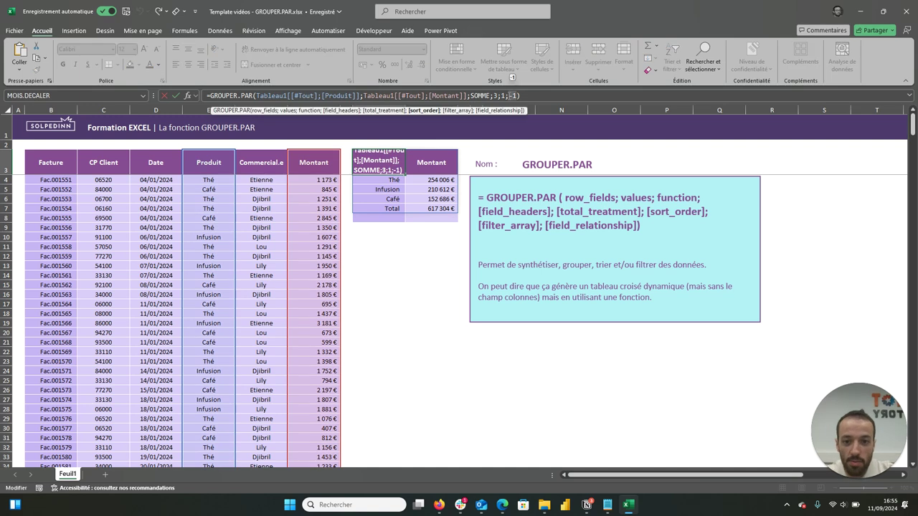
key("BackSpace")
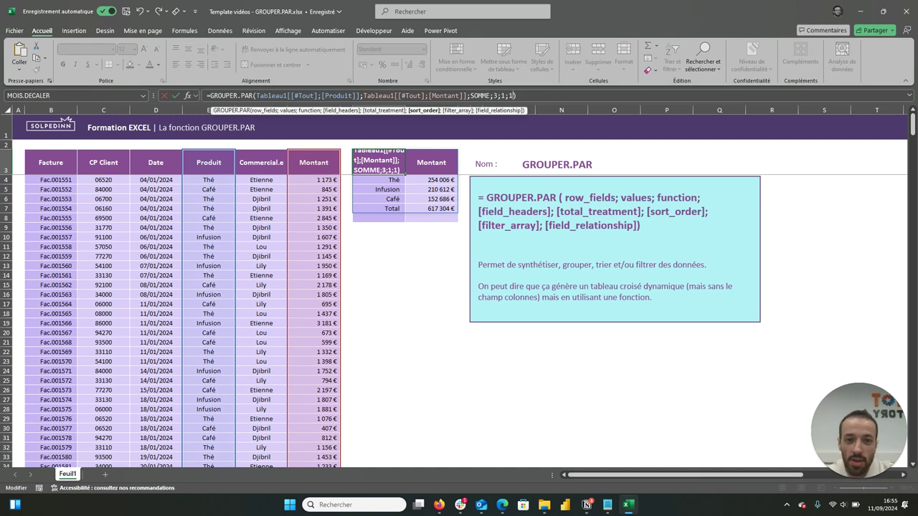
Add the filter Tableau1[[#Tout];[Date]]<DATE(2024;6;30), dropping the summary total to 303 884 €
type(";")
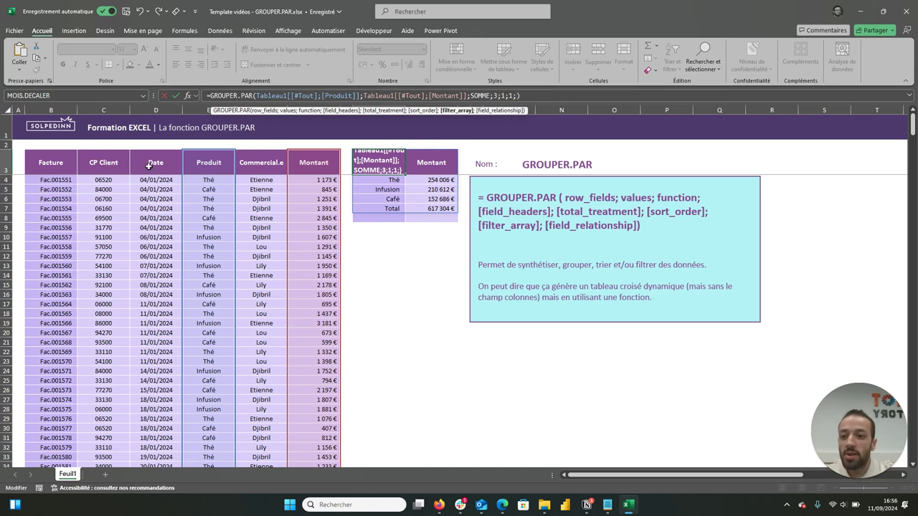
mouse_move(149, 165)
left_mouse_down()
mouse_move(140, 232)
mouse_move(155, 366)
left_mouse_up()
key("ctrl+shift+Down")
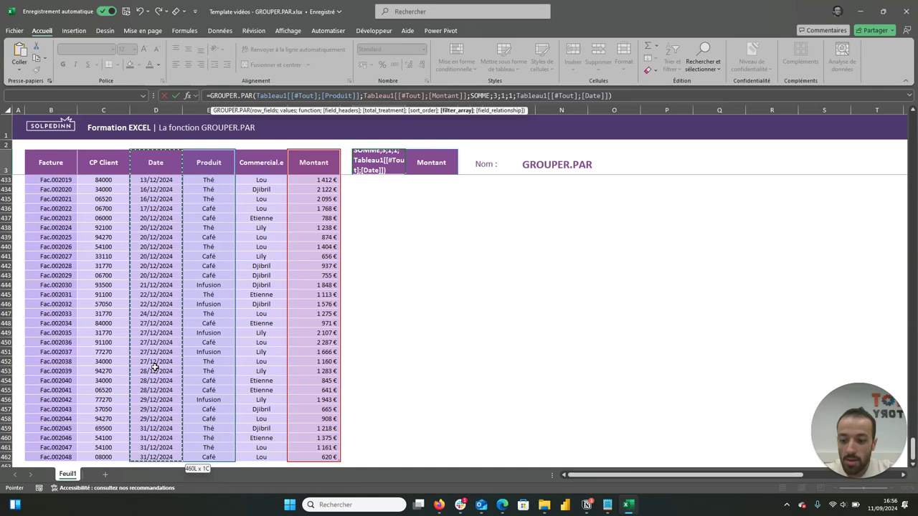
type("<")
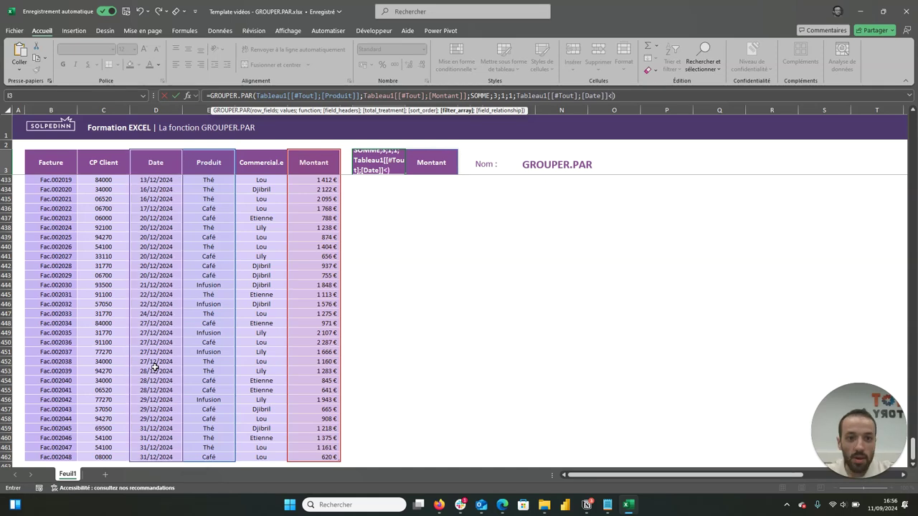
type("DATE")
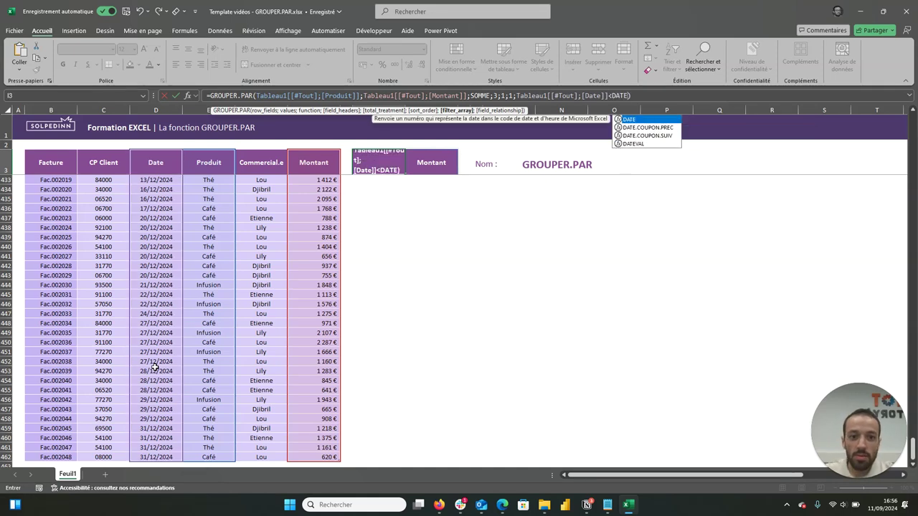
type("(")
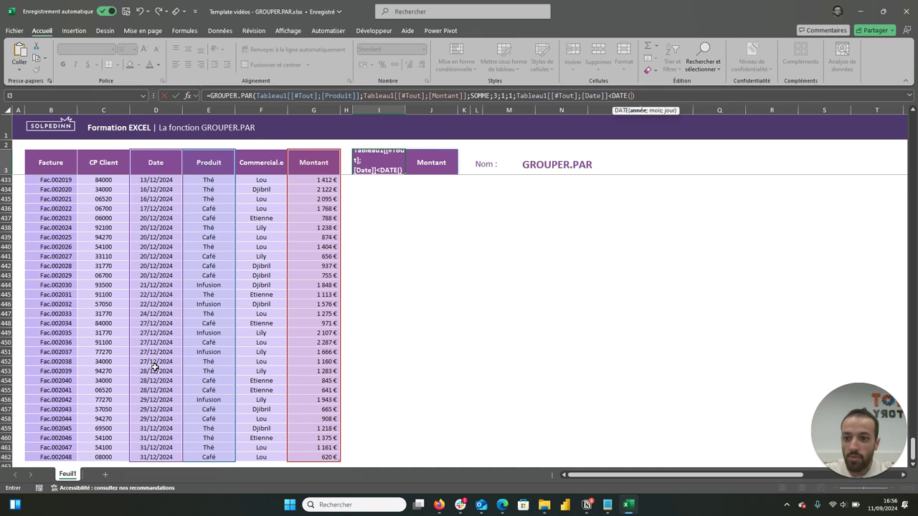
type("2024")
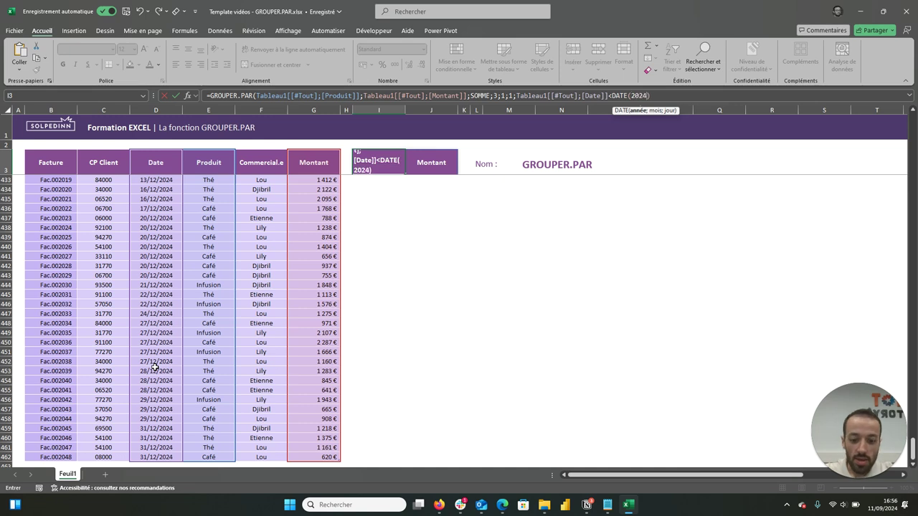
type(";")
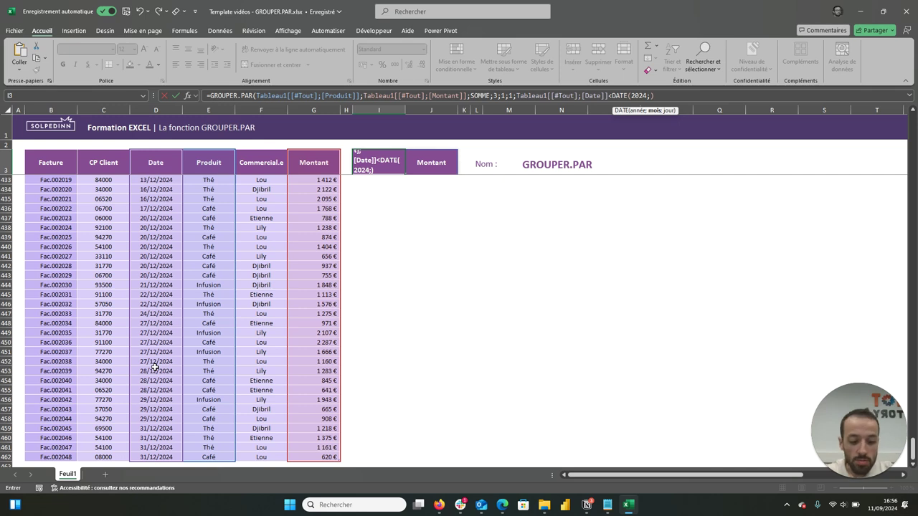
type("6;30")
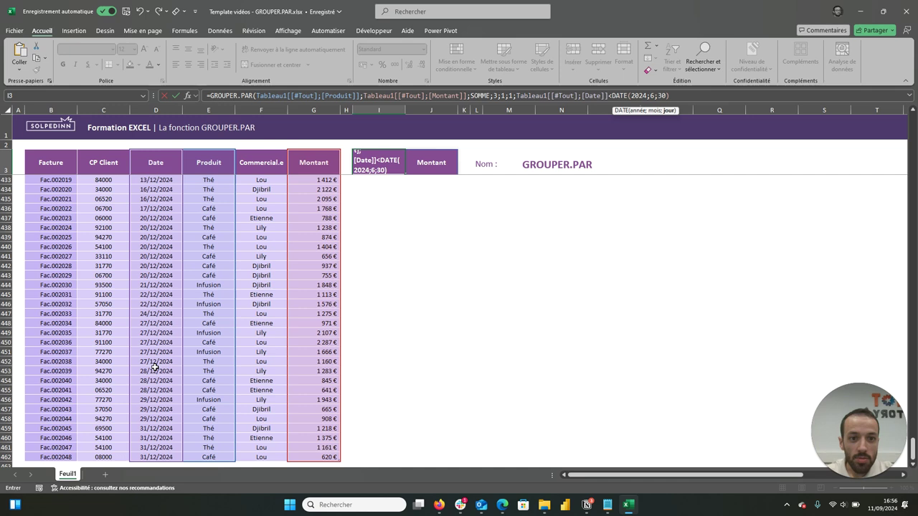
type(")")
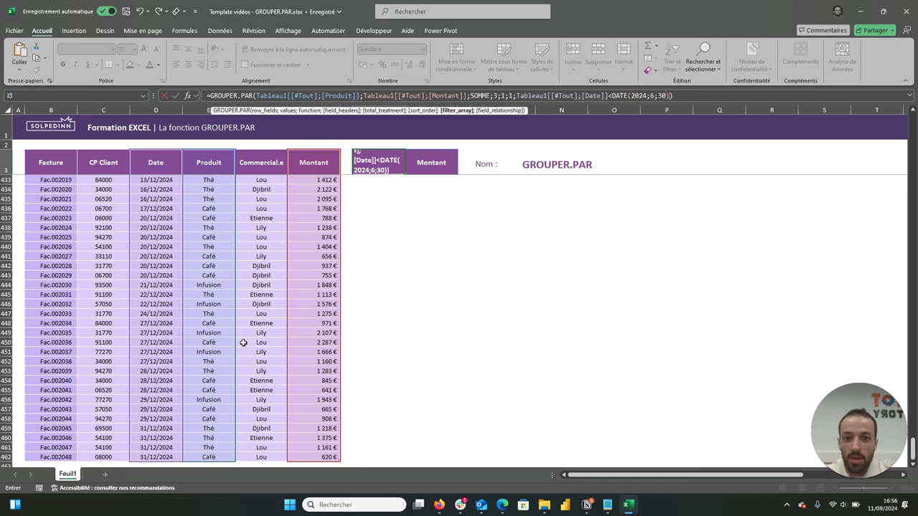
key("Return")
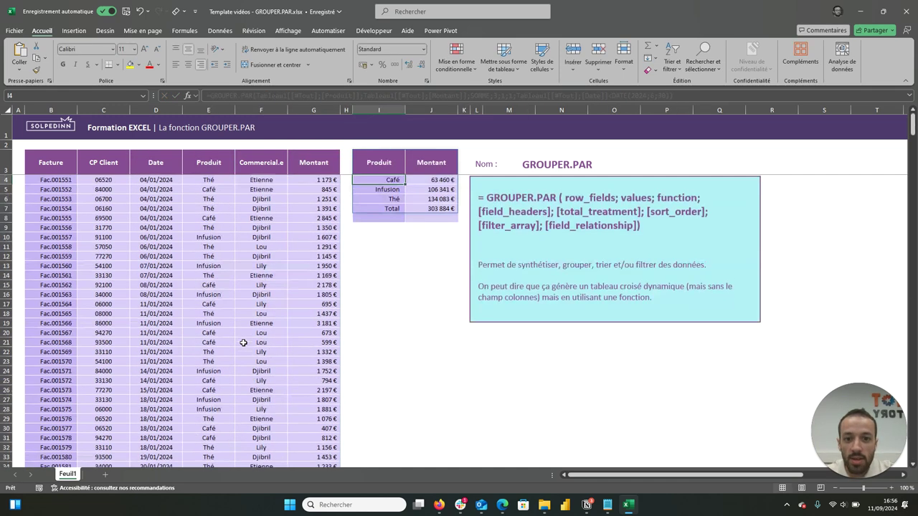
left_click(393, 171)
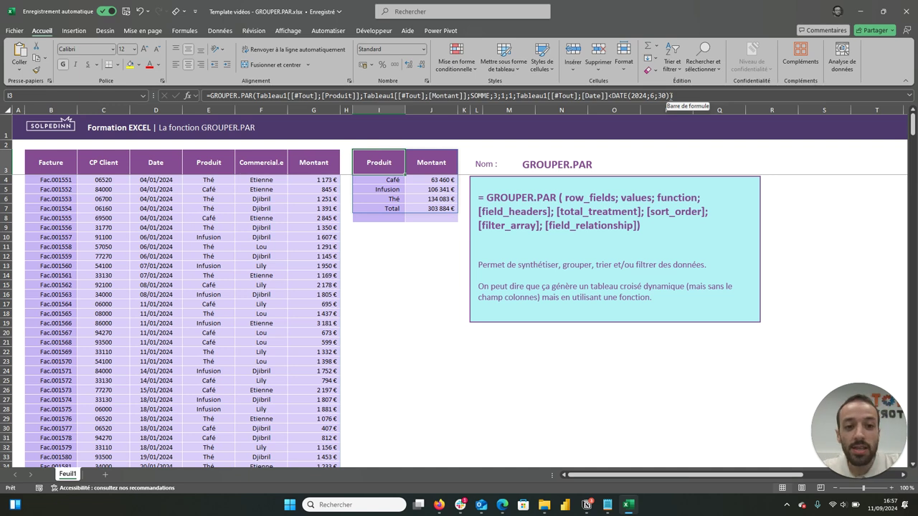
Enter the formula bar to edit I3's filtered summary formula (Café, Infusion, Thé totalling 303 884 €)
left_click(671, 96)
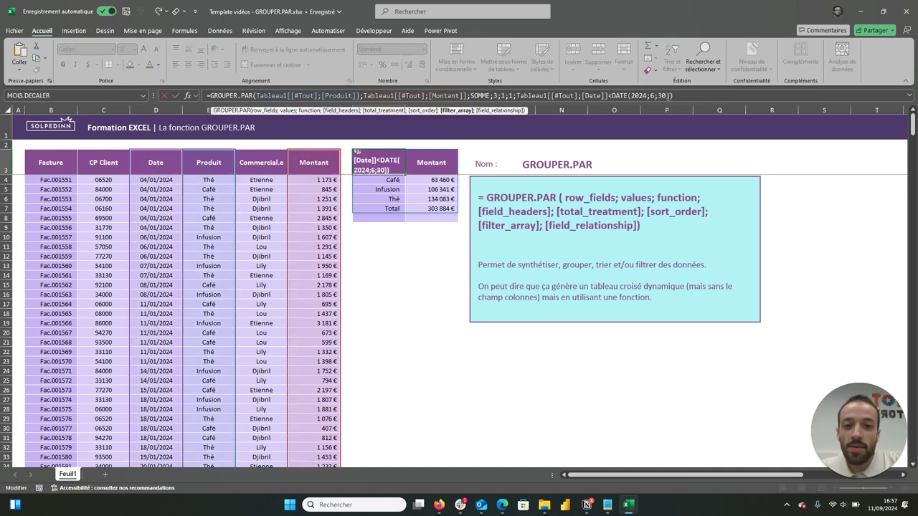
Add a field_relationship argument of 1, then change it to 0, keeping the 303 884 € total
type(";")
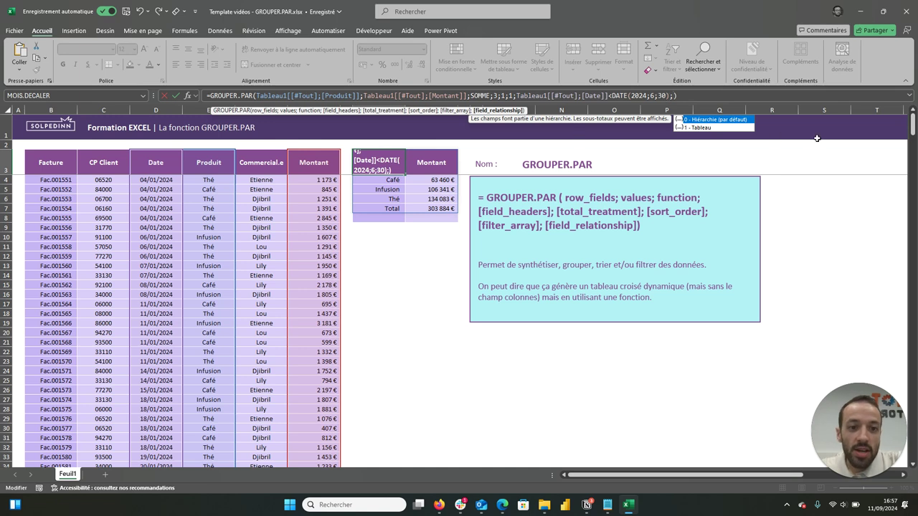
double_click(738, 128)
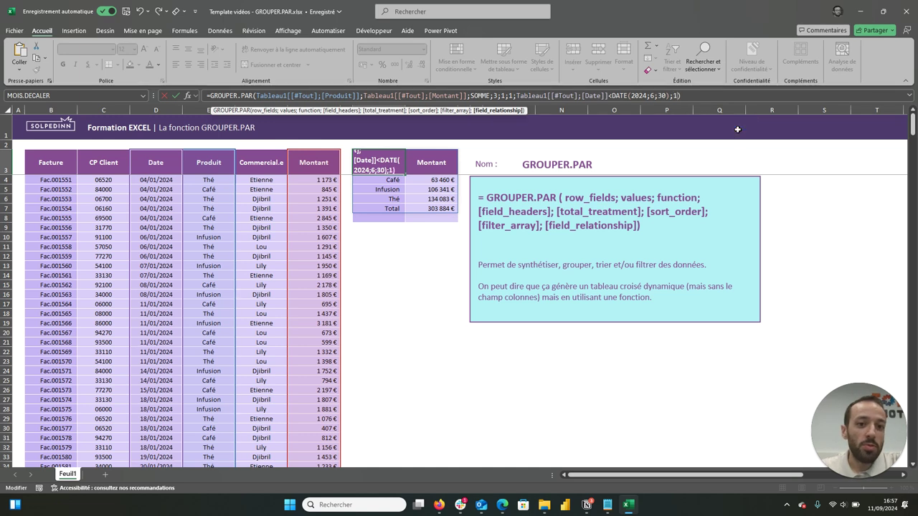
key("Return")
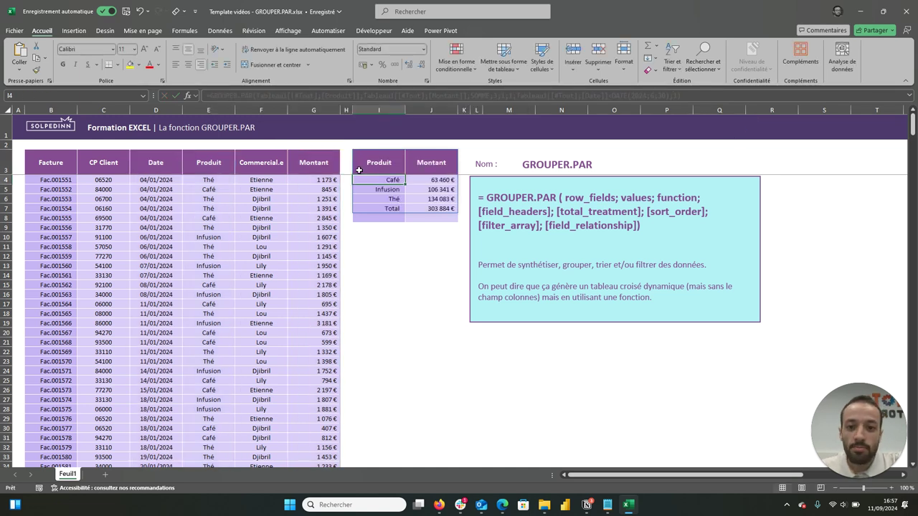
left_click(390, 164)
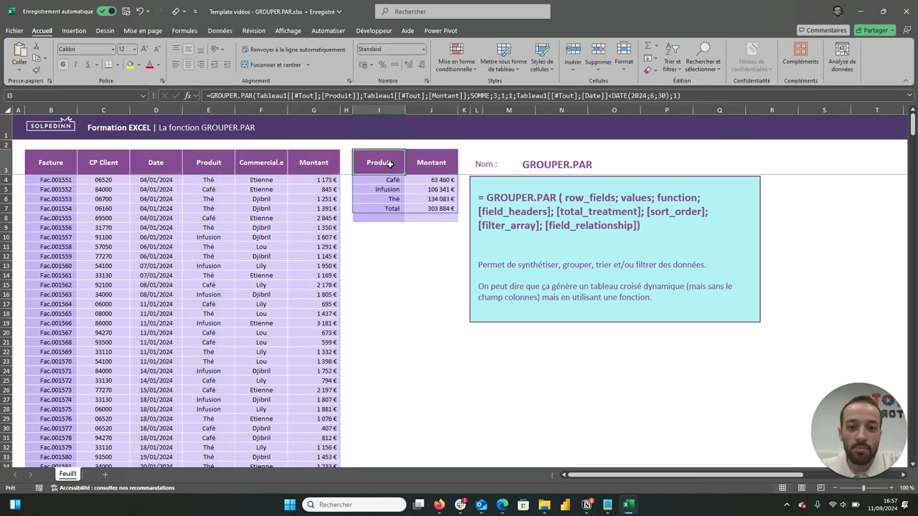
left_click(677, 95)
key("BackSpace")
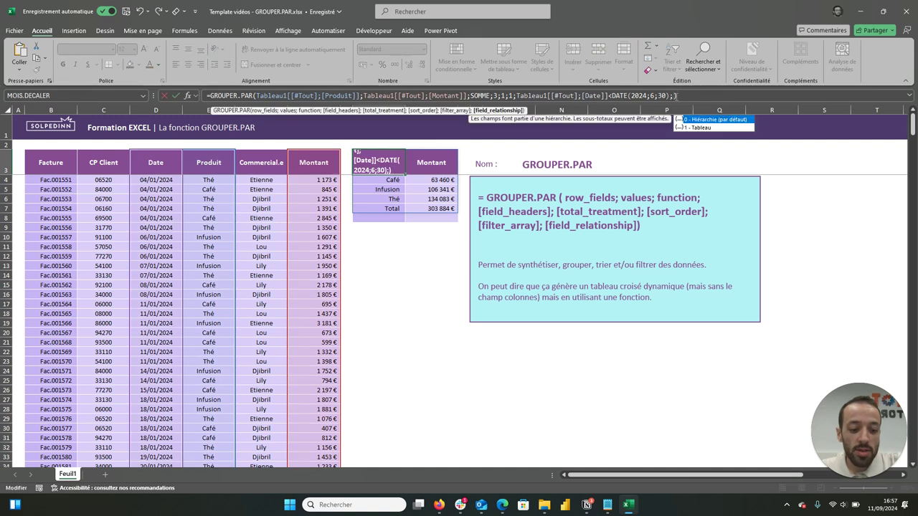
type("0")
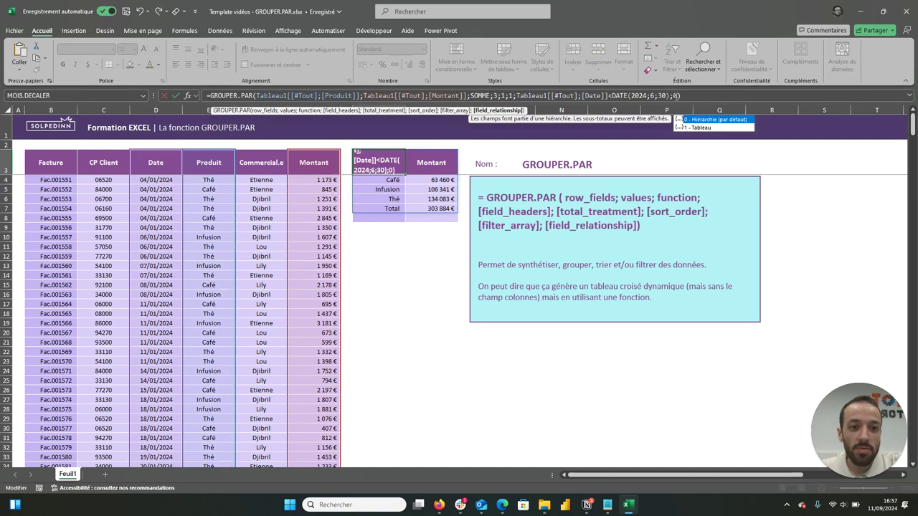
key("Return")
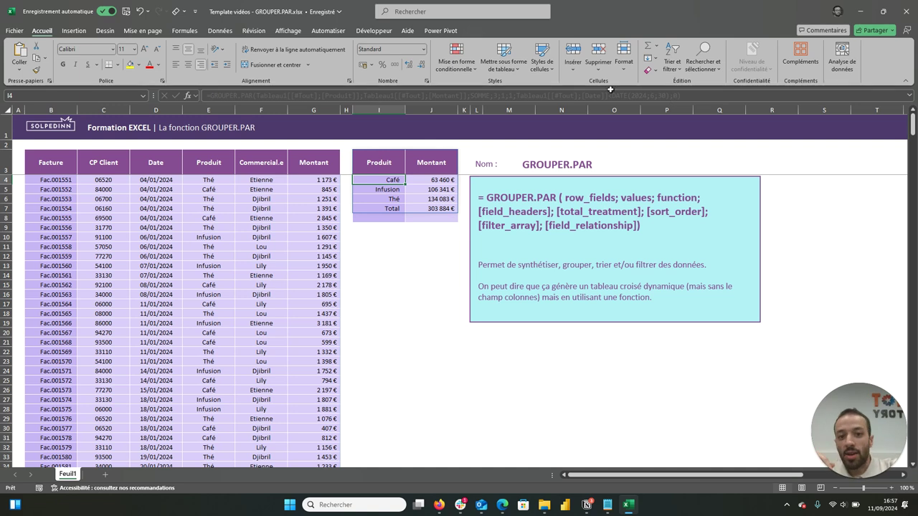
left_click(394, 158)
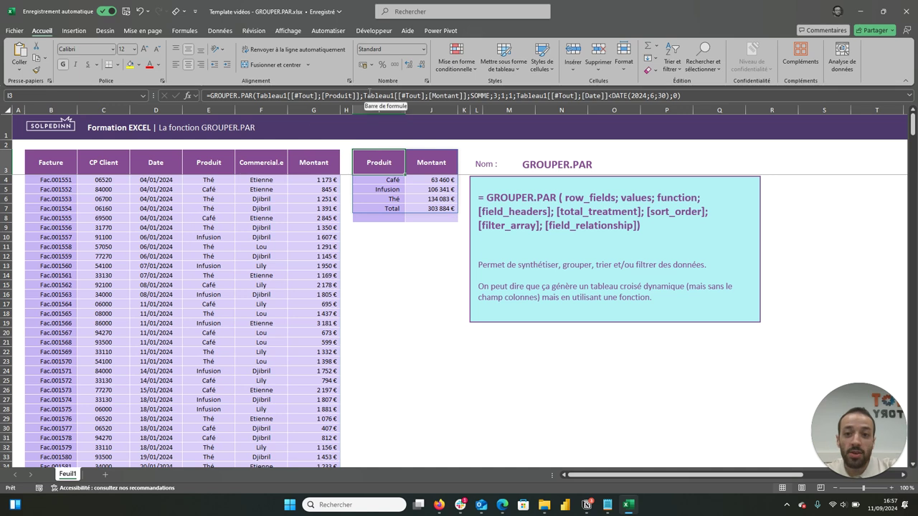
Widen column K and copy the Montant column's purple formatting from J3:J8 onto K3:K8
left_click(464, 109)
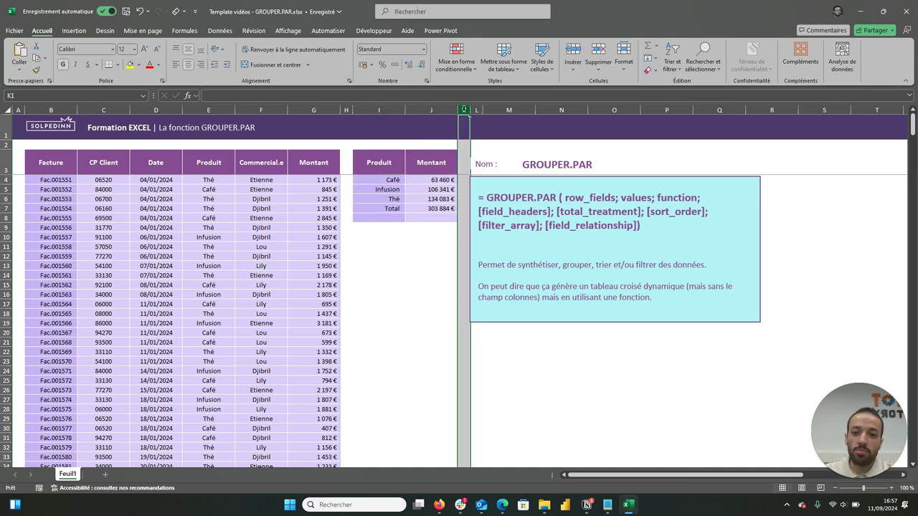
left_click_drag(469, 109, 511, 109)
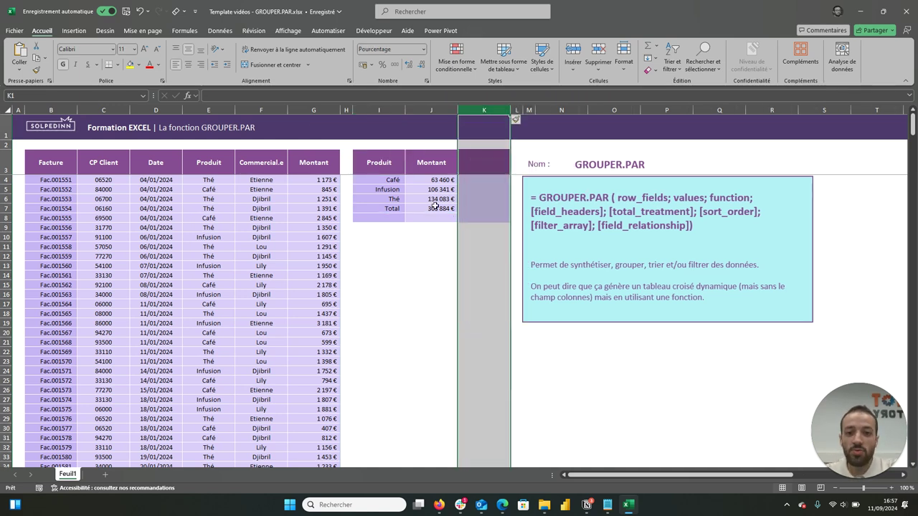
left_click(437, 246)
left_click_drag(438, 165, 431, 217)
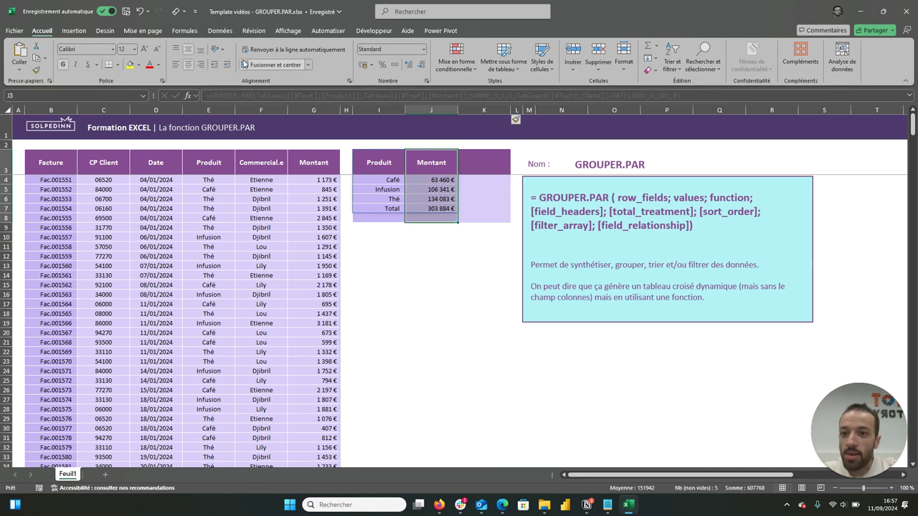
left_click(36, 70)
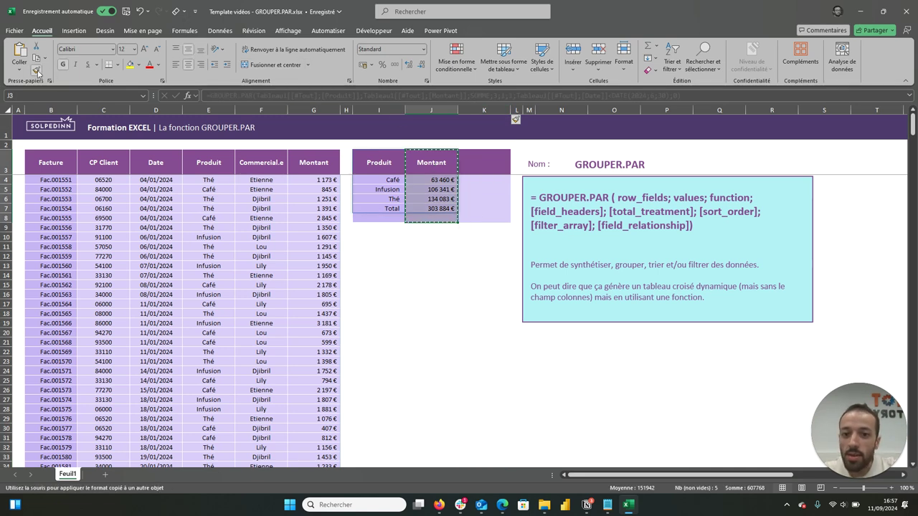
left_click(478, 154)
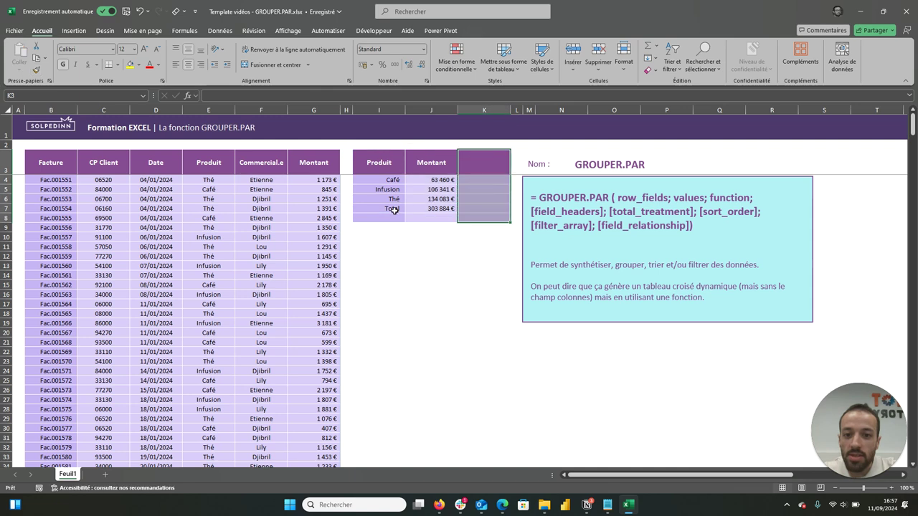
Extend row 8's formatting across I8:K8 down to row 20
left_click_drag(378, 215, 488, 218)
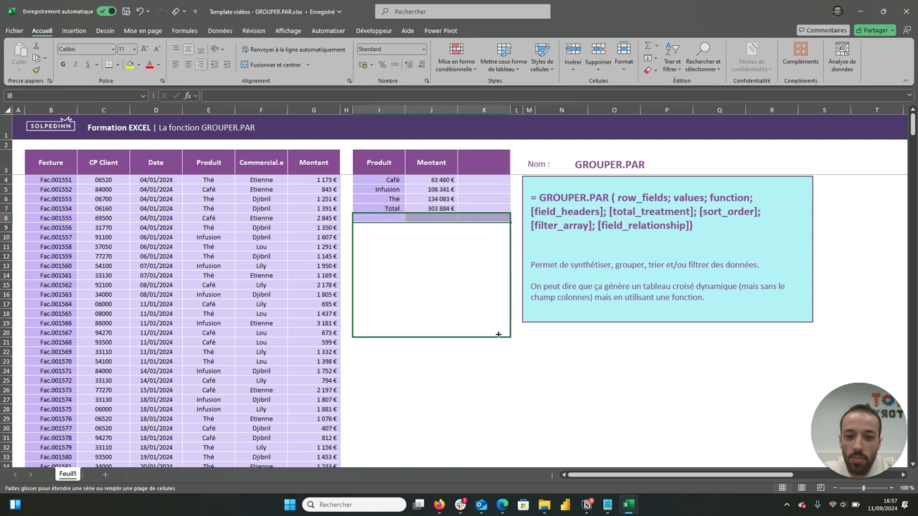
left_click_drag(510, 223, 506, 335)
left_click(399, 180)
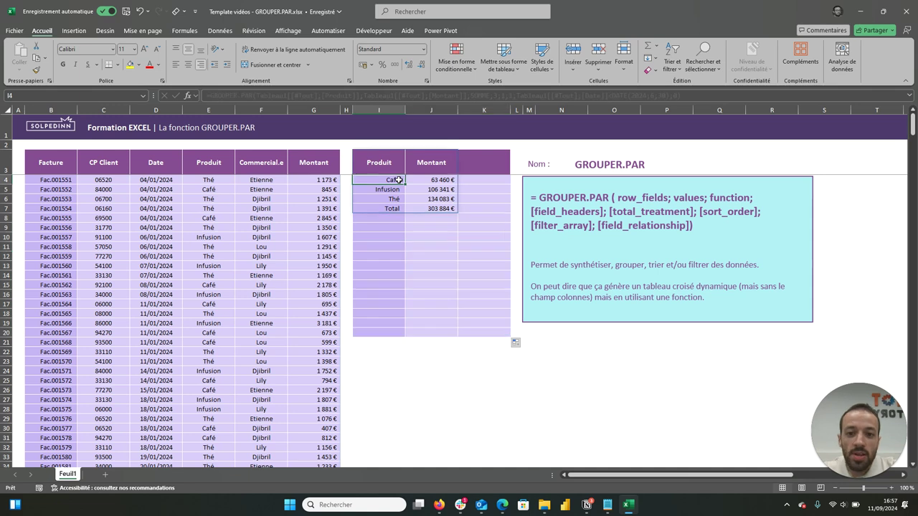
left_click(388, 163)
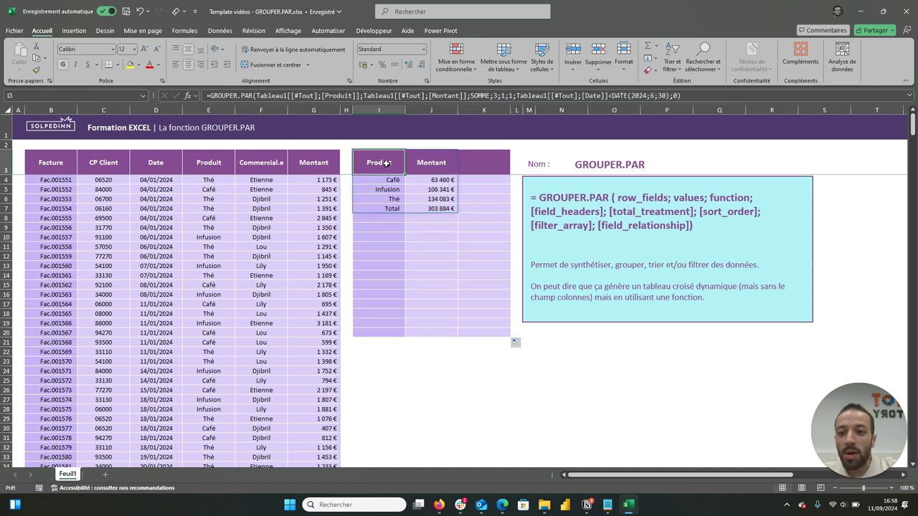
Replace the formula's row fields with the Produit and Commercial.e columns, extended to the last row
left_click(360, 95)
left_click_drag(360, 96, 235, 96)
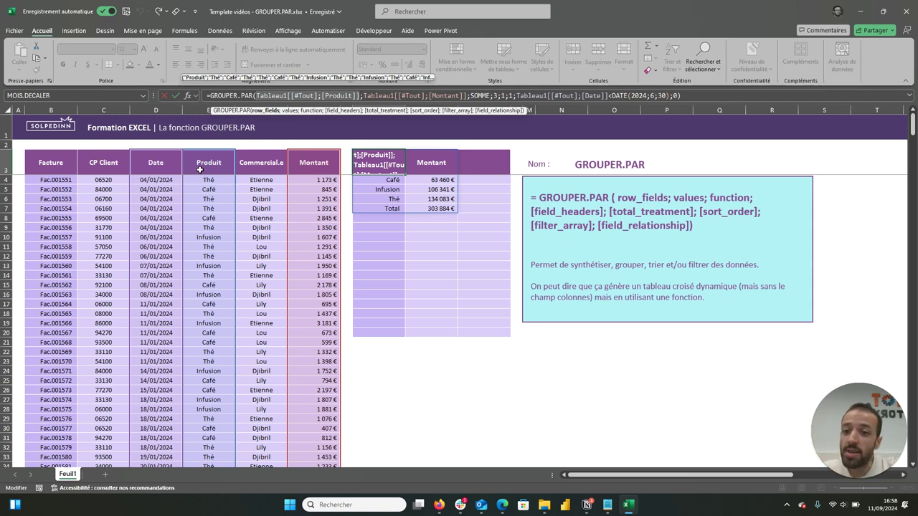
left_click(207, 164)
left_click_drag(222, 166, 265, 180)
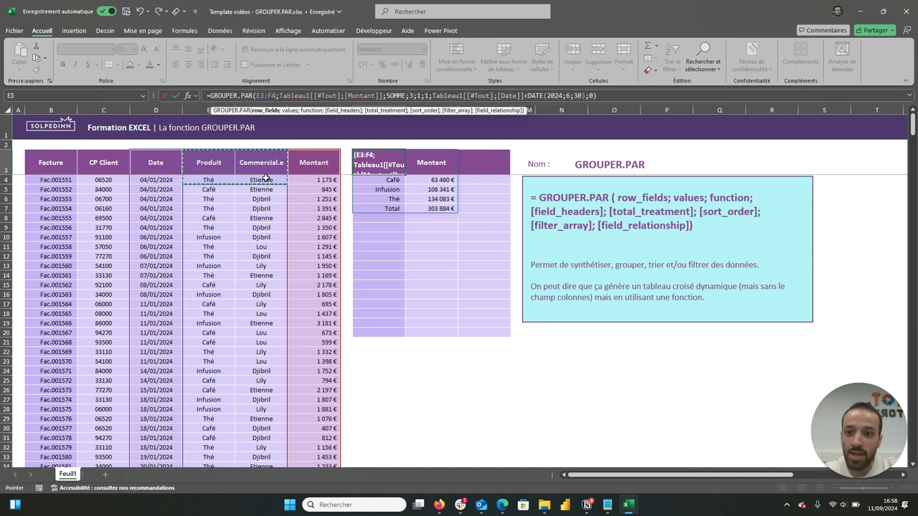
key("ctrl+shift+Down")
key("Return")
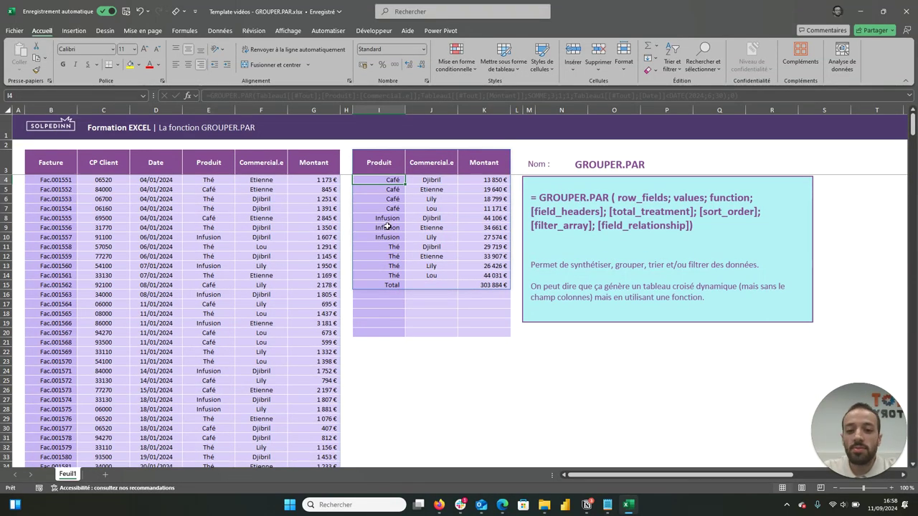
left_click(395, 162)
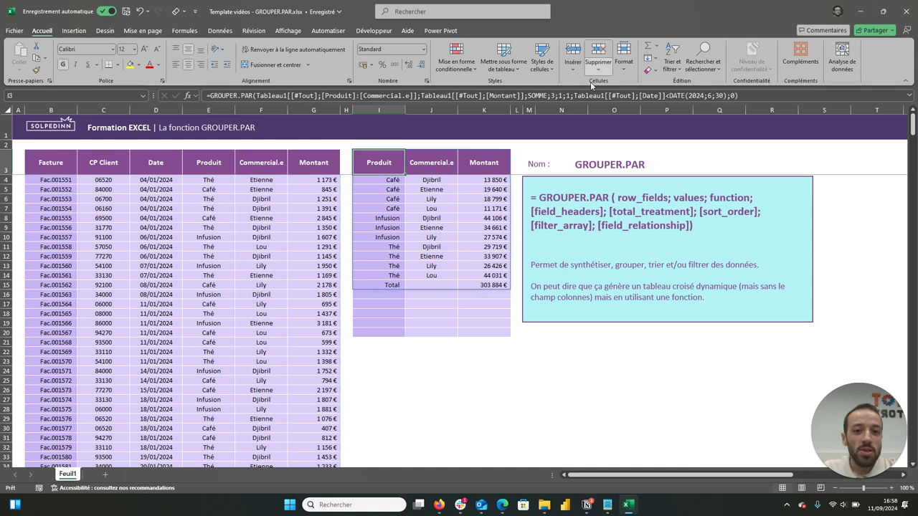
Change the total_treatment argument from 1 to 2, Total général et sous-totaux
left_click(568, 96)
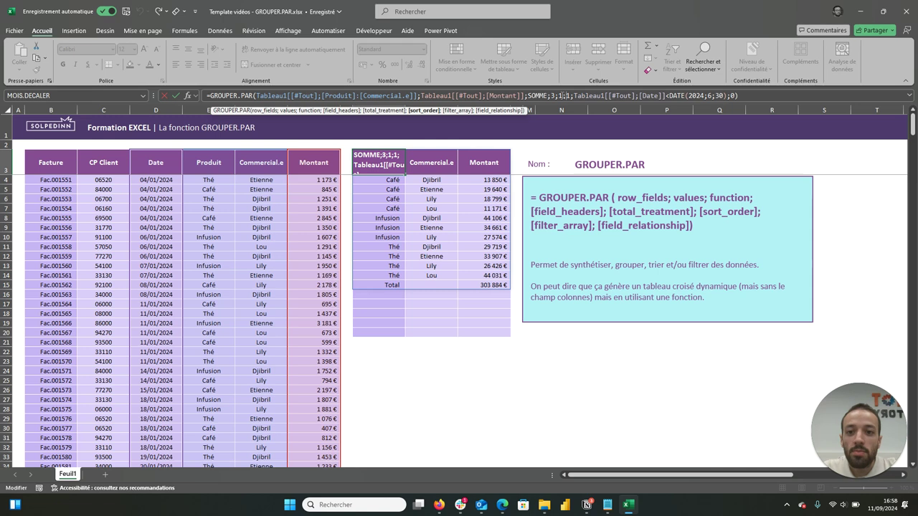
key("Left")
key("BackSpace")
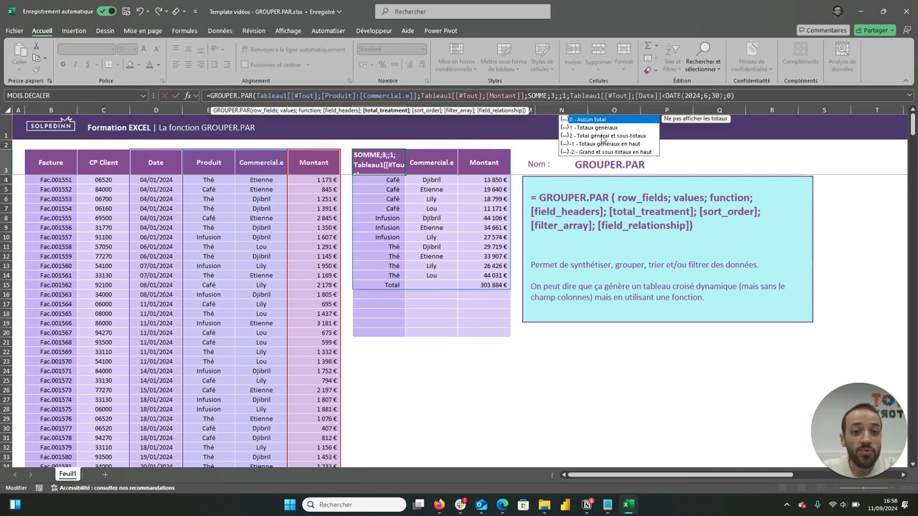
double_click(603, 136)
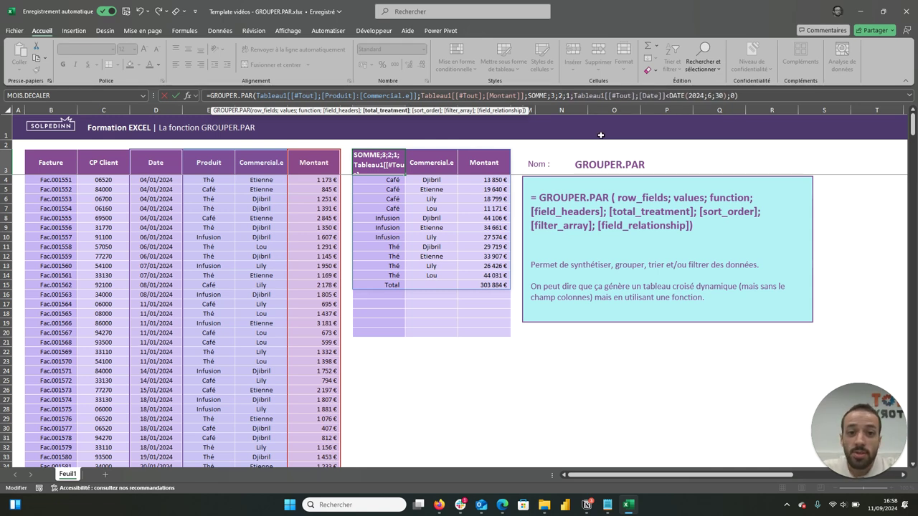
key("Return")
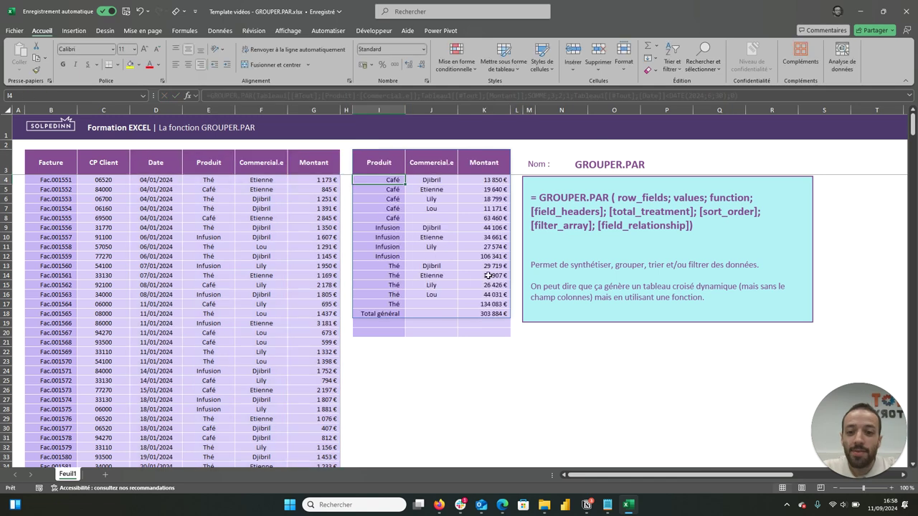
Check the Thé subtotal row's sum of 134 083 €
left_click_drag(398, 304, 480, 305)
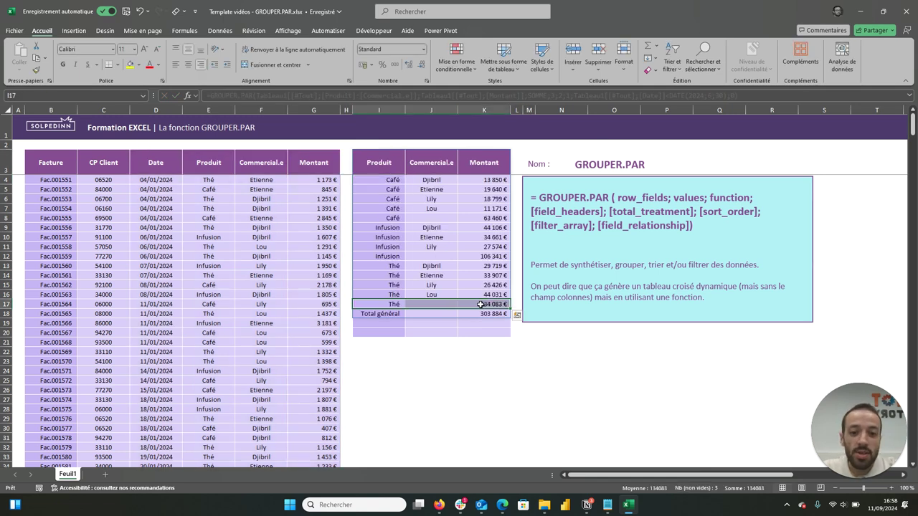
left_click(495, 265)
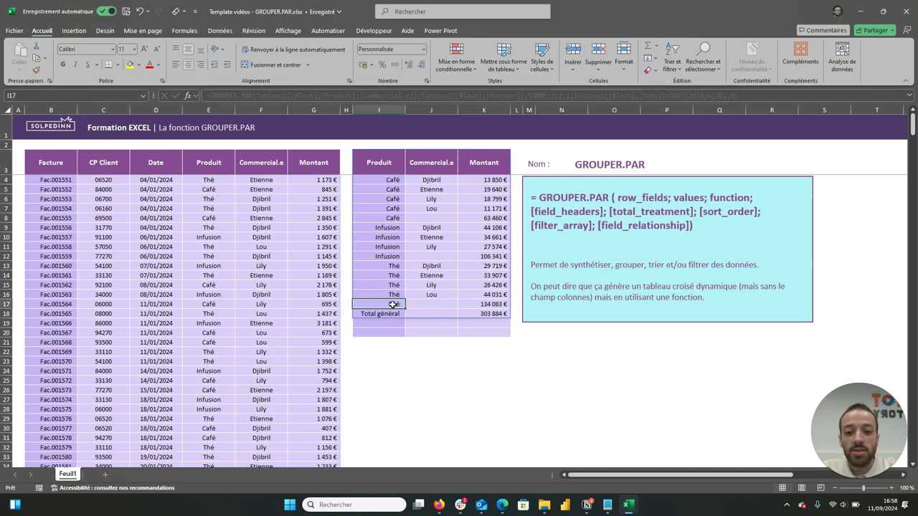
left_click_drag(394, 304, 494, 305)
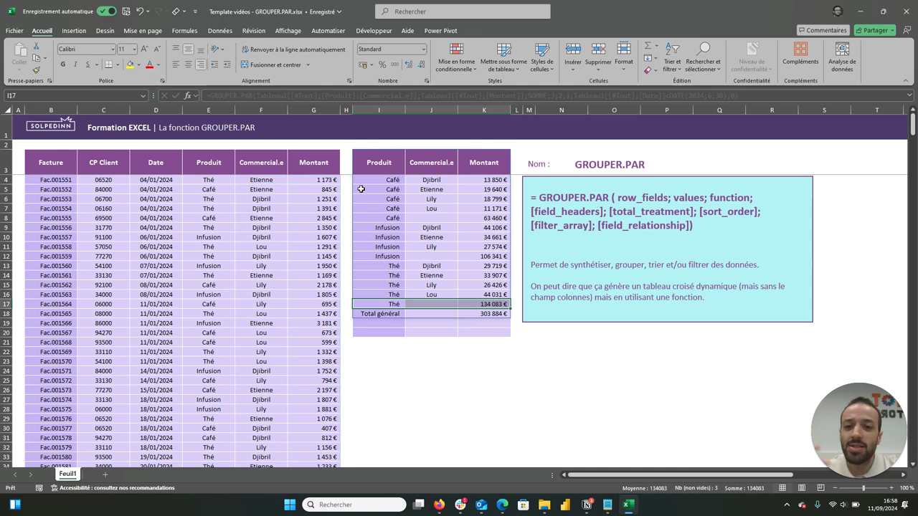
left_click(378, 160)
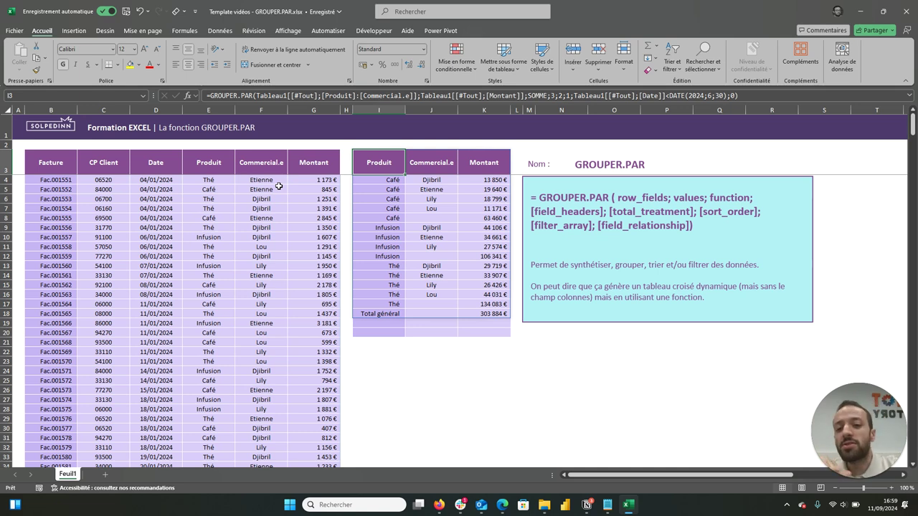
Set the row fields to ASSEMB.H of the full Commercial.e column, then the full Produit column
left_click(418, 95)
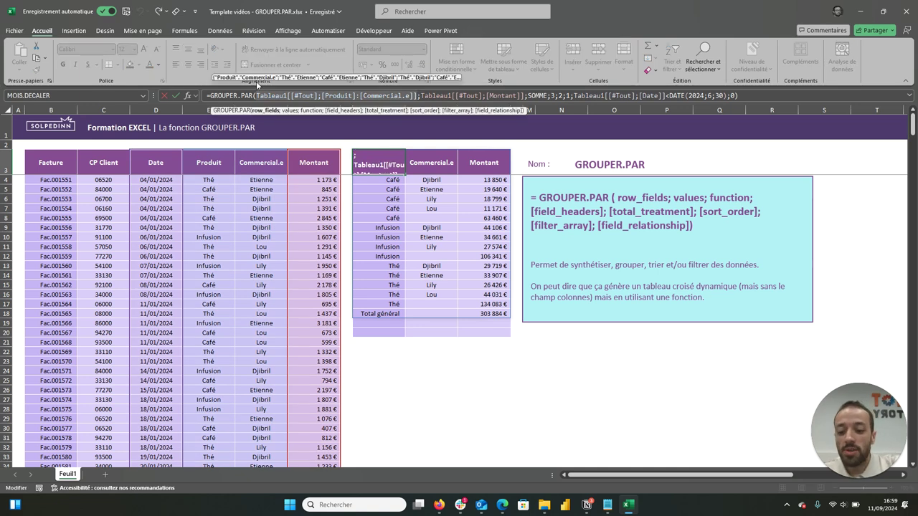
type("A")
type("S")
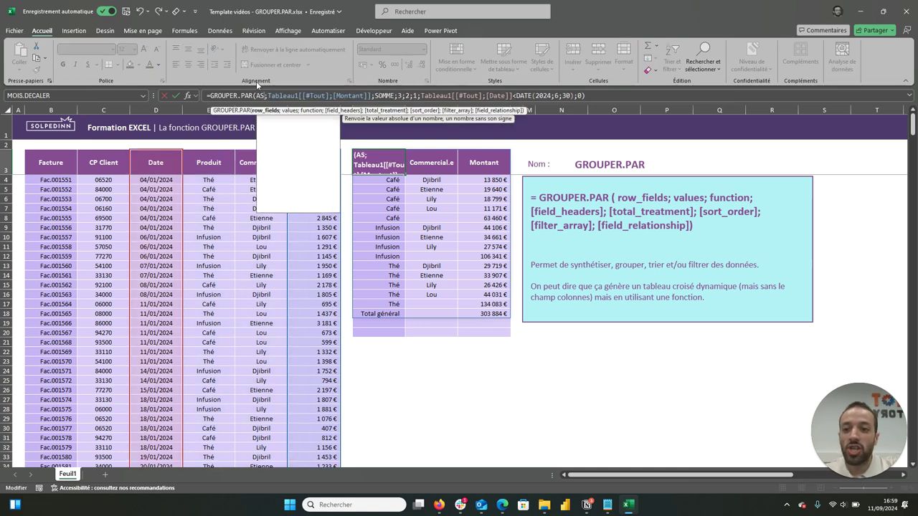
type("SE")
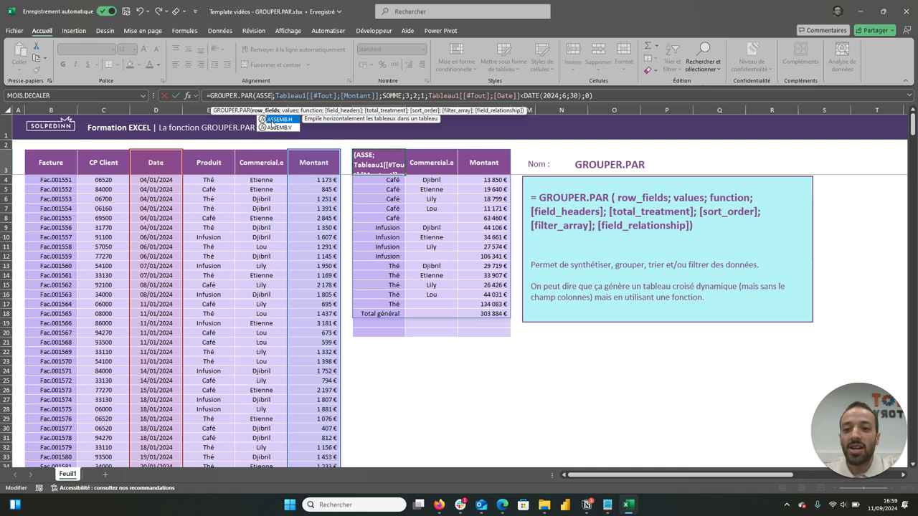
double_click(276, 120)
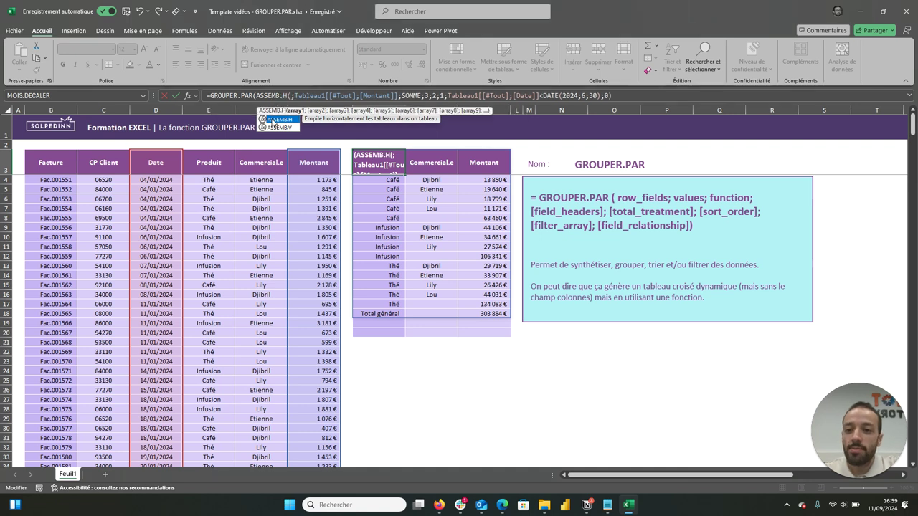
left_click(260, 164)
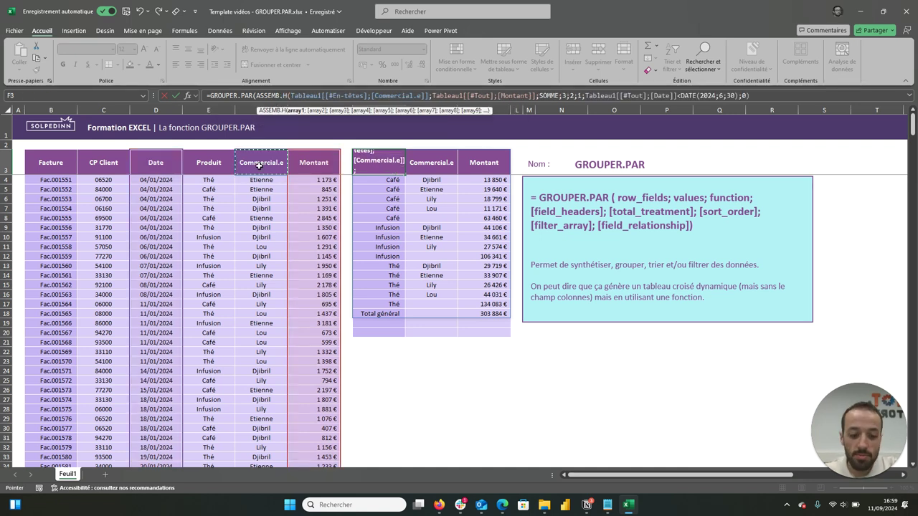
key("ctrl+shift+Down")
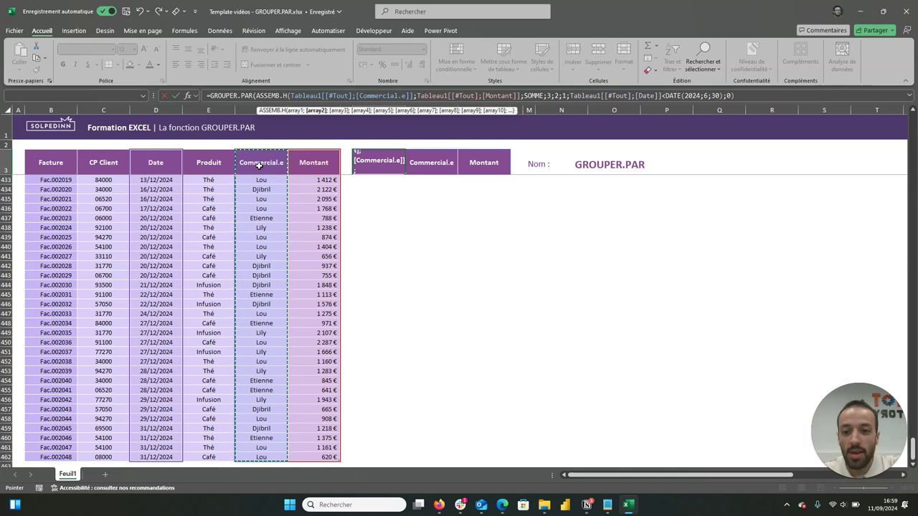
left_click(217, 162)
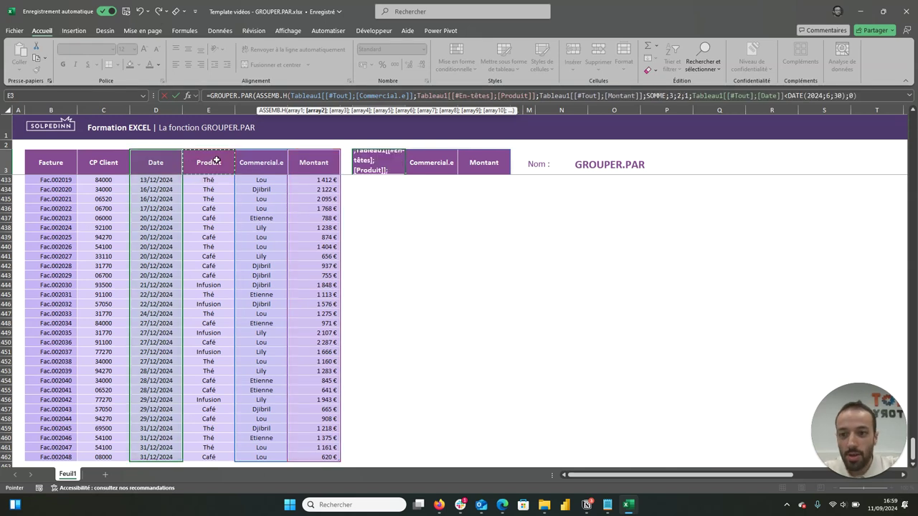
key("ctrl+shift+Down")
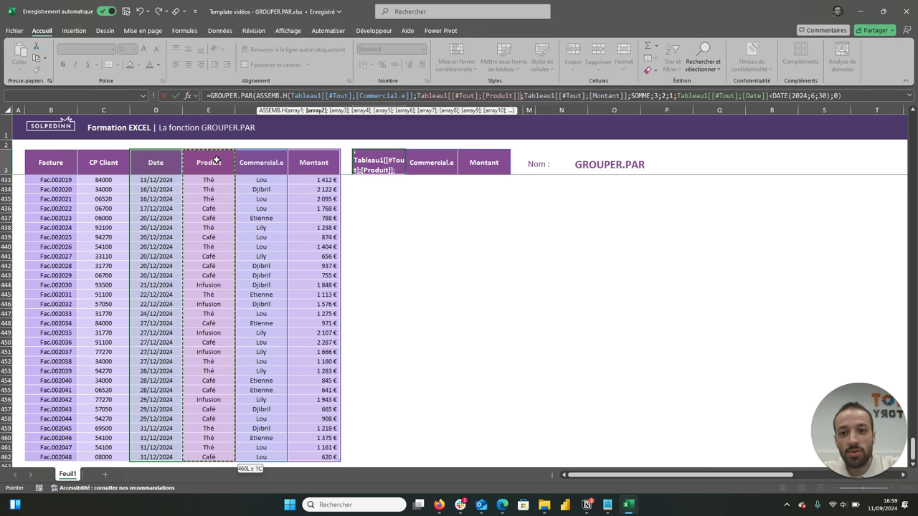
type(")")
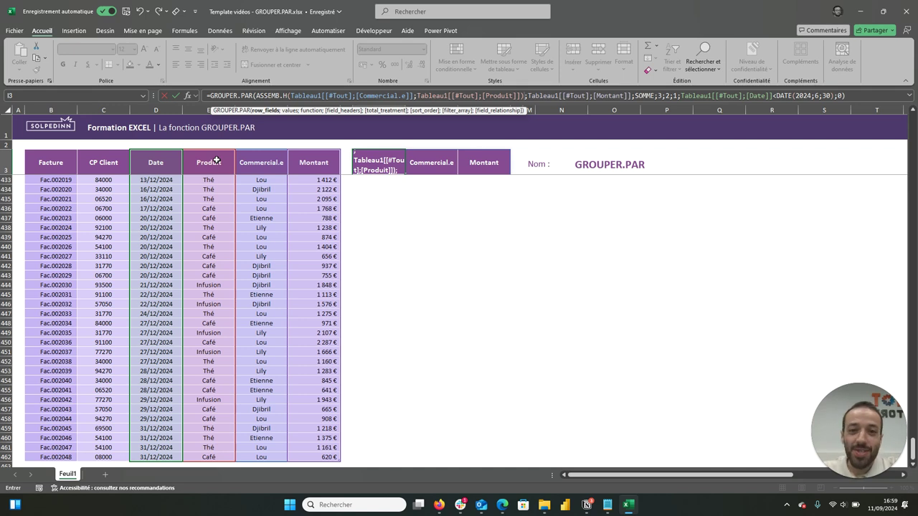
key("Return")
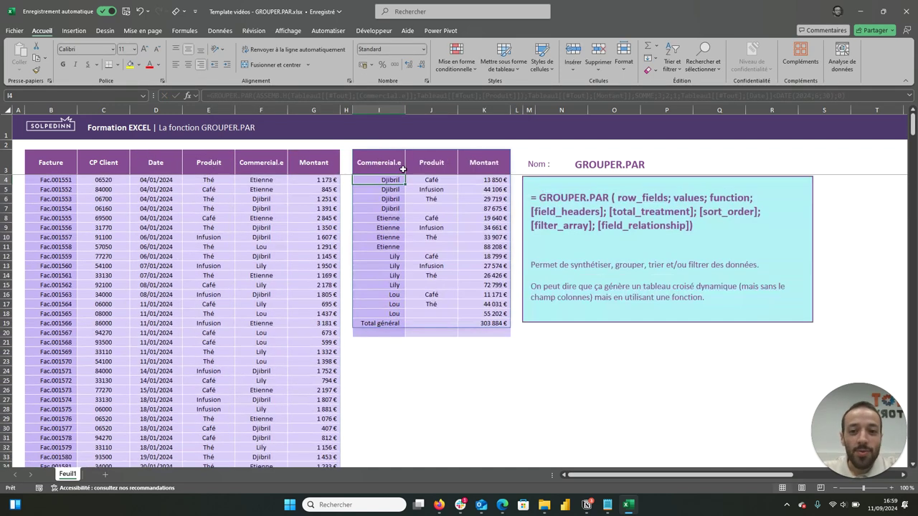
left_click(375, 207)
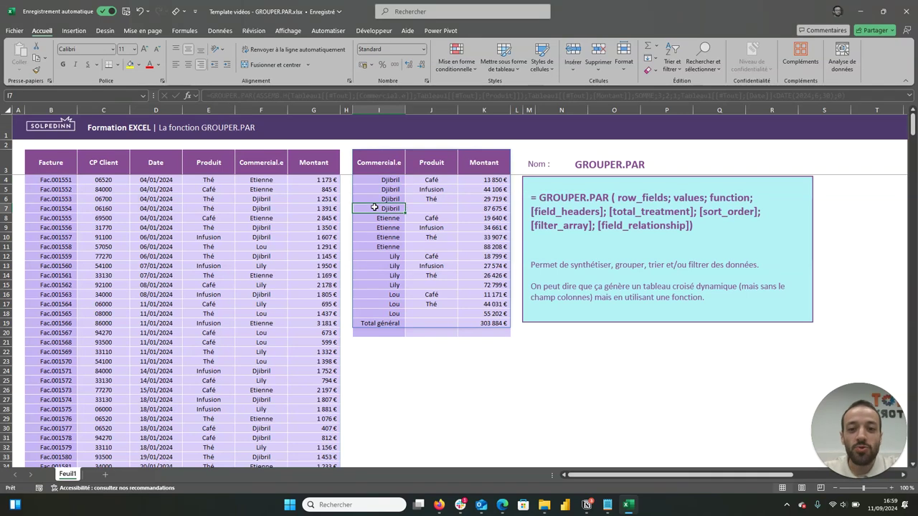
right_click(374, 207)
key("Escape")
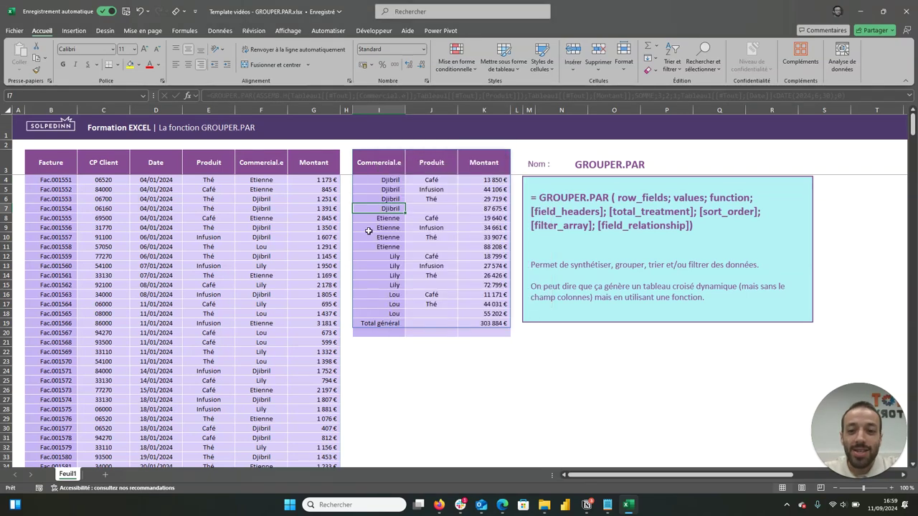